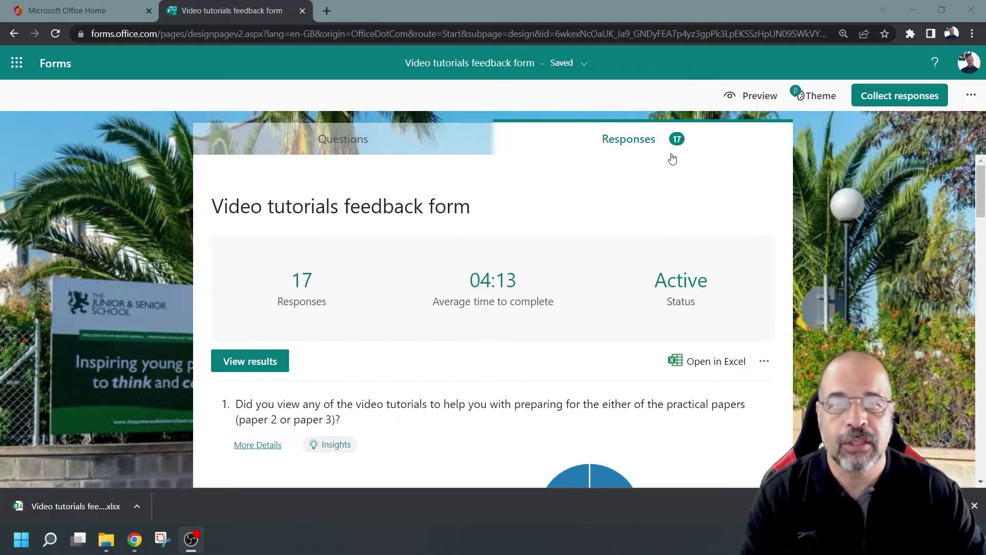
- Look at the new form option in Microsoft Forms and return to the Video tutorials feedback form
click(85, 11)
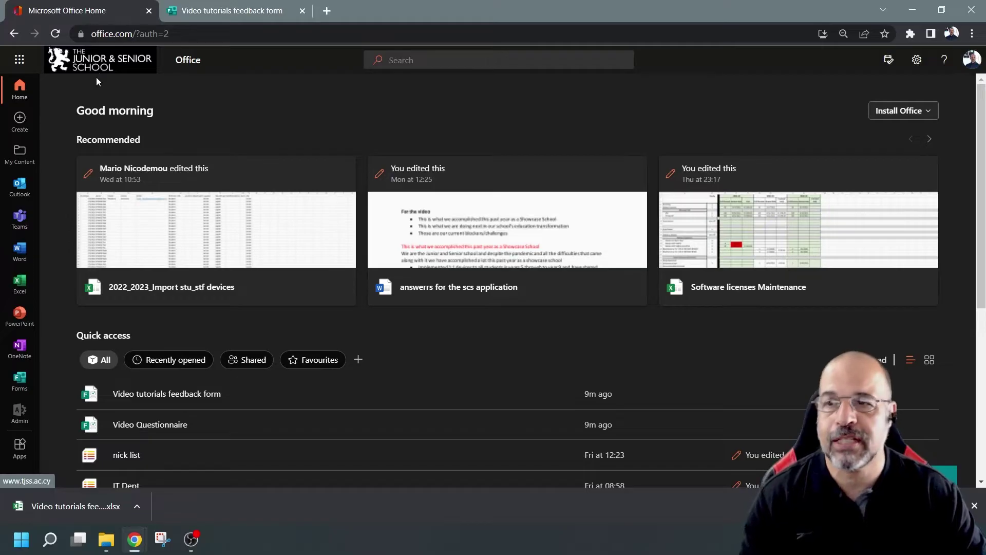
click(19, 60)
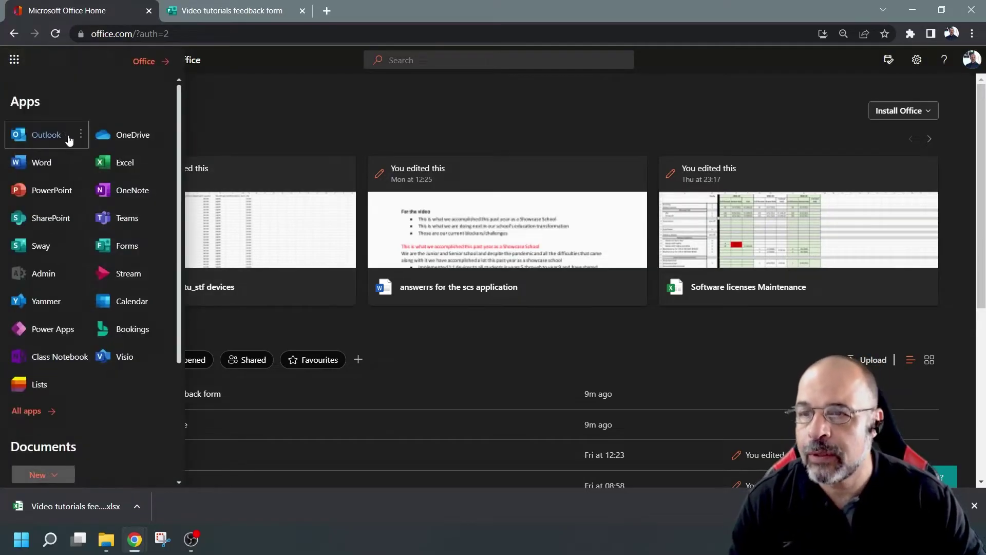
click(127, 245)
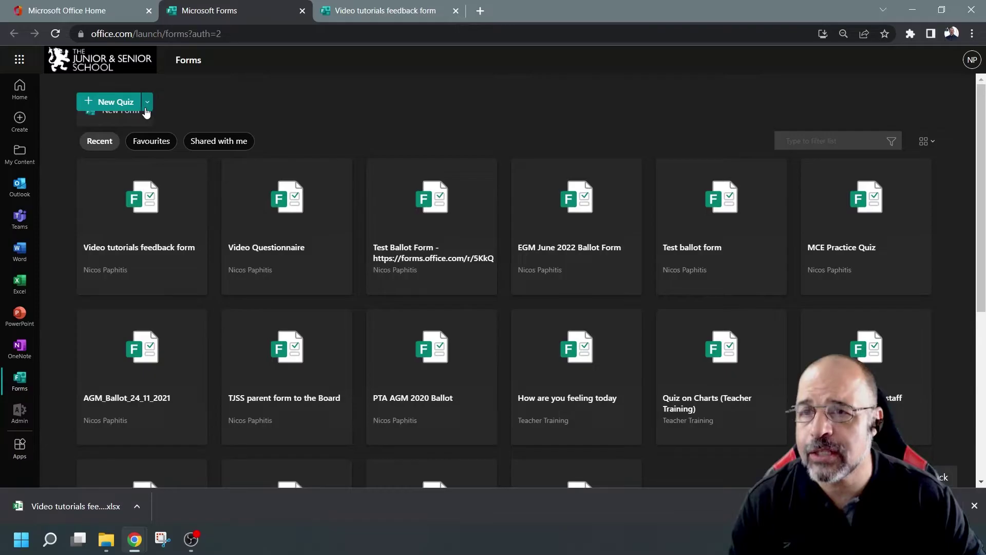
click(147, 101)
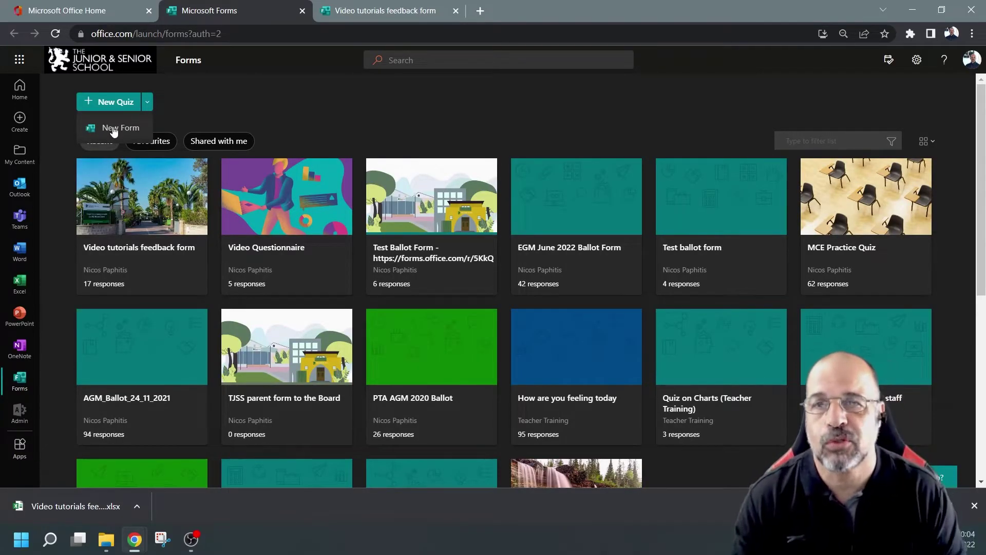
click(303, 11)
click(226, 10)
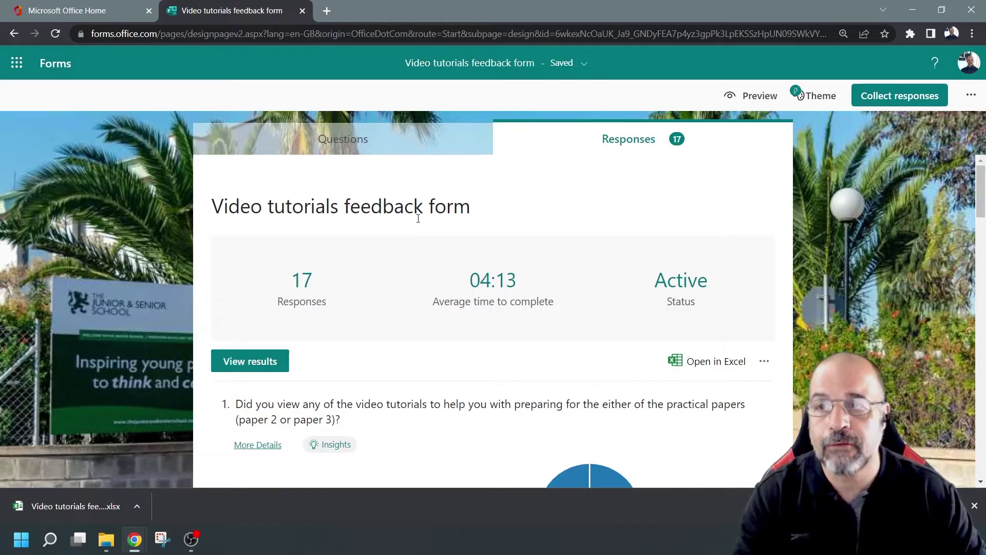
- Export the collected responses of the Video tutorials feedback form to an Excel workbook
click(603, 137)
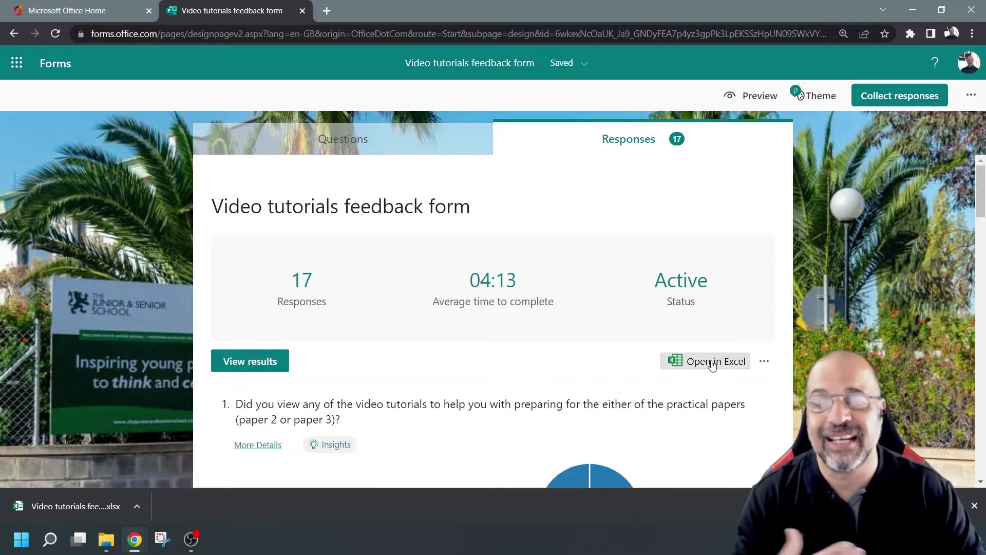
scroll(683, 334, down, 1)
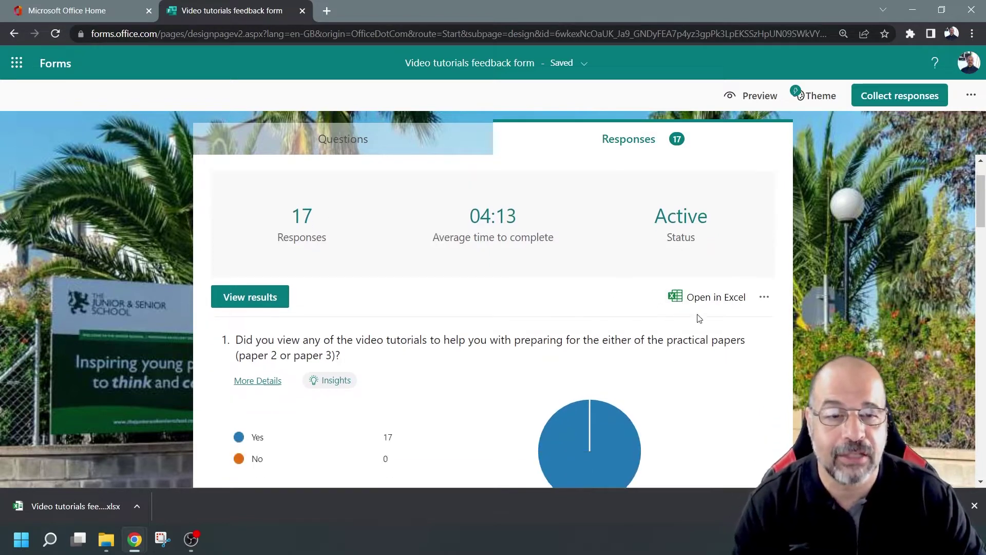
click(725, 302)
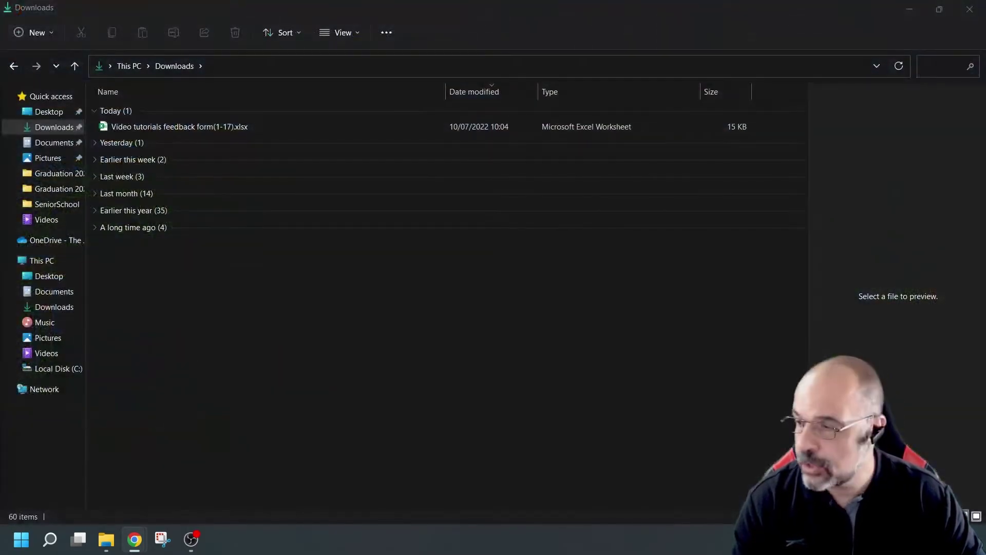
- Open Video tutorials feedback form(1-17).xlsx from Downloads in Excel, enable editing and review the exported responses
double_click(151, 126)
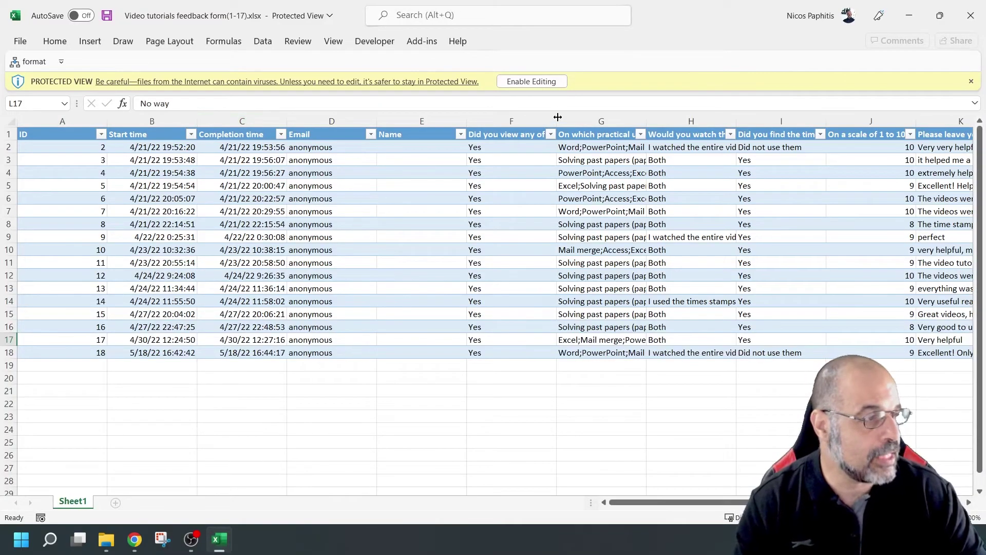
click(550, 84)
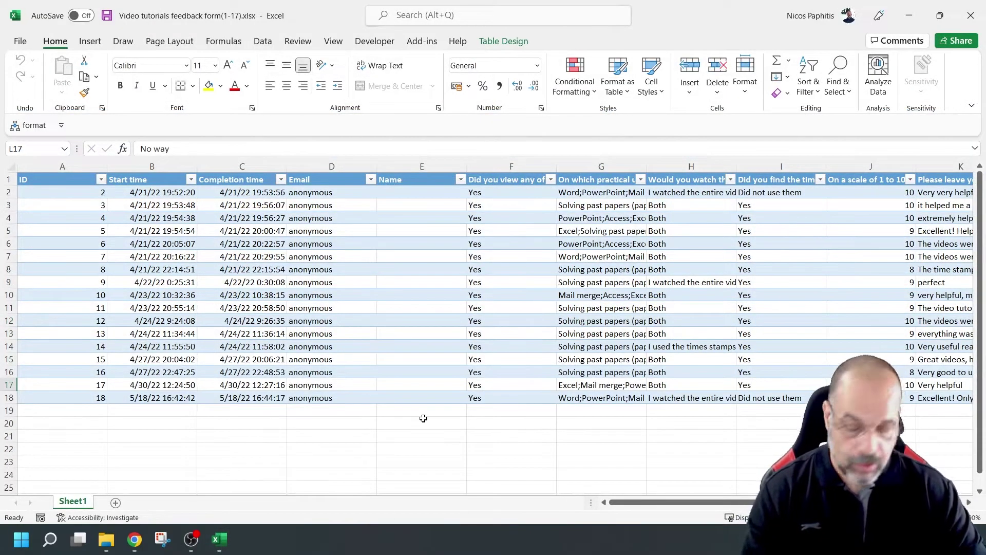
scroll(423, 418, down, 2)
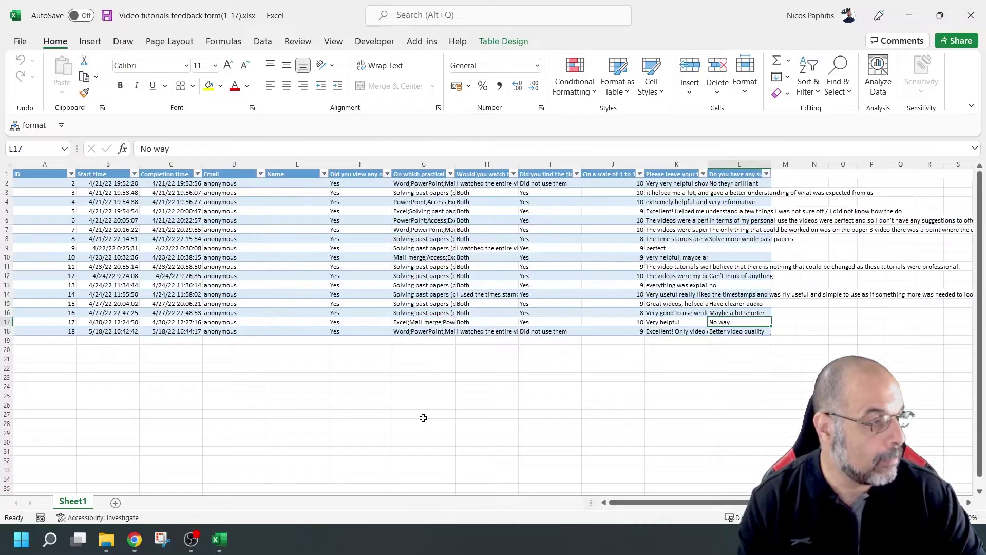
scroll(423, 418, up, 1)
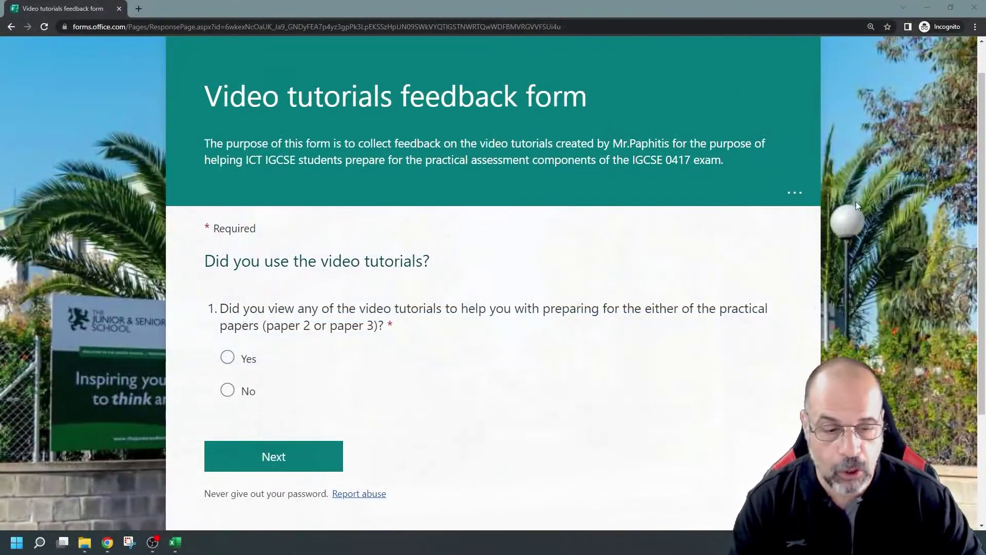
scroll(856, 201, up, 1)
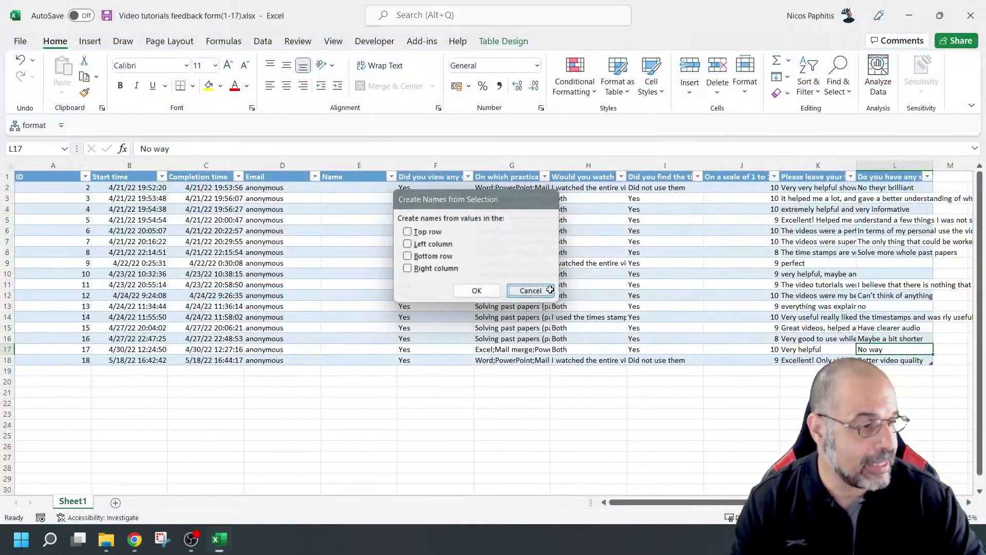
click(548, 290)
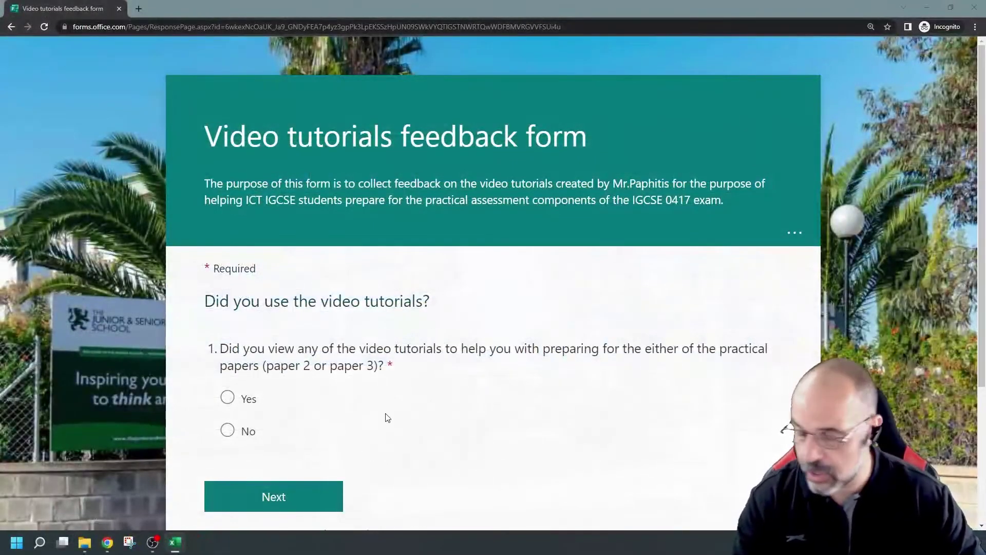
- In the incognito feedback form, answer Yes to viewing the tutorials and choose Mail merge and PowerPoint as the practical topics
scroll(330, 363, down, 2)
click(248, 294)
scroll(335, 371, down, 4)
click(227, 291)
click(227, 259)
- Answer that the entire video was watched, choose Yes for the time stamps question, and rate the tutorials 8
scroll(278, 334, down, 3)
click(274, 335)
click(227, 208)
click(227, 375)
scroll(330, 376, down, 5)
scroll(330, 375, down, 1)
click(446, 287)
- Enter "Feedback" as the comment on the video tutorials, submit the response and close the incognito window
scroll(360, 334, down, 2)
click(352, 315)
text(Feedback)
scroll(353, 325, down, 4)
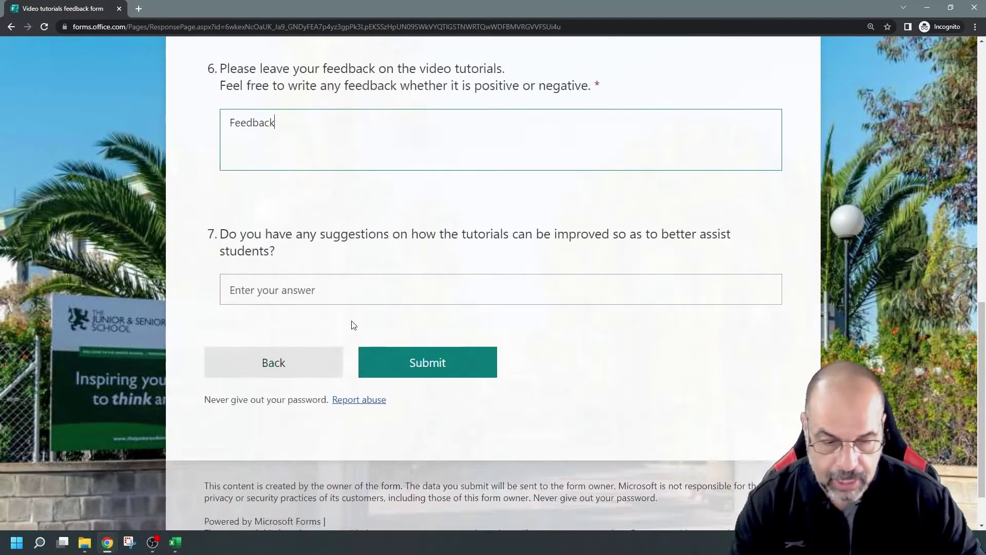
scroll(354, 325, down, 1)
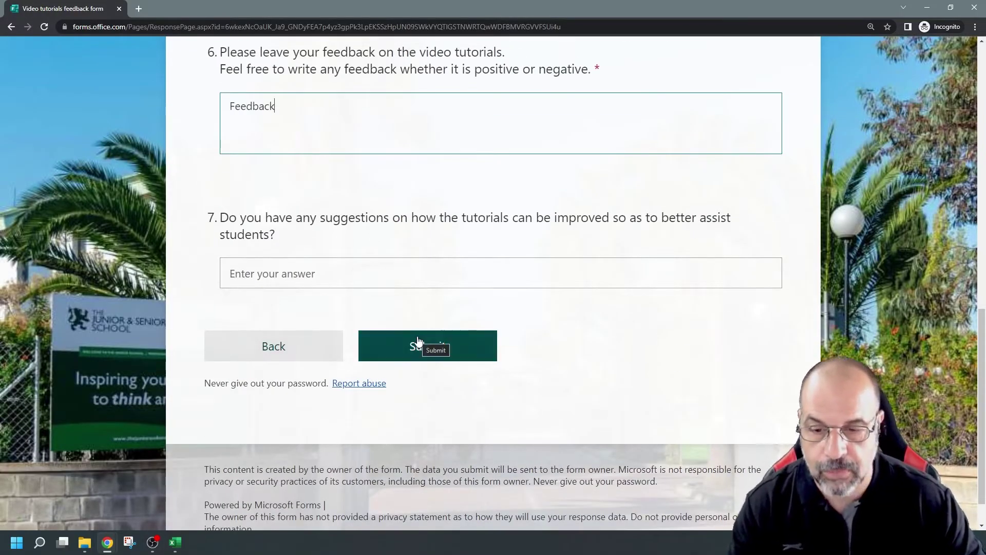
double_click(479, 14)
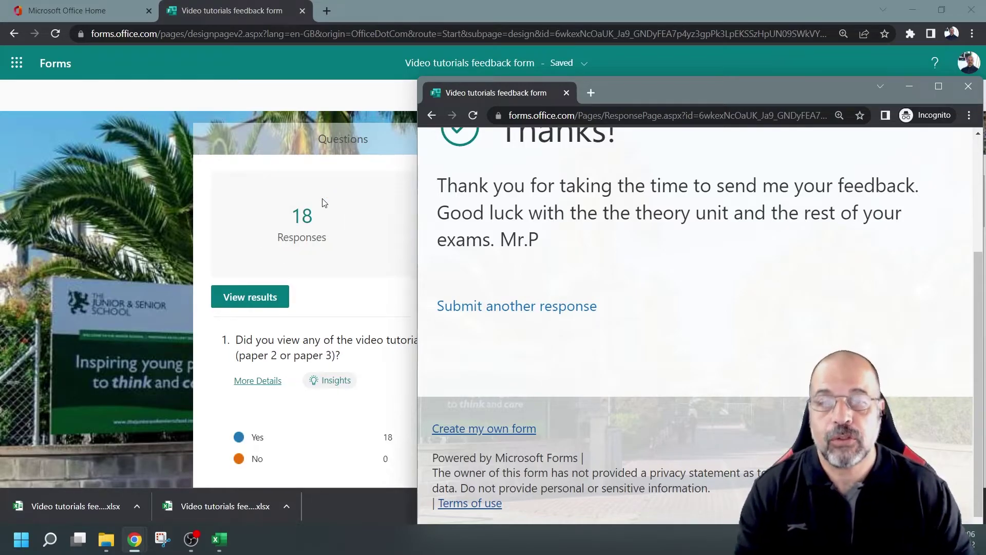
click(969, 85)
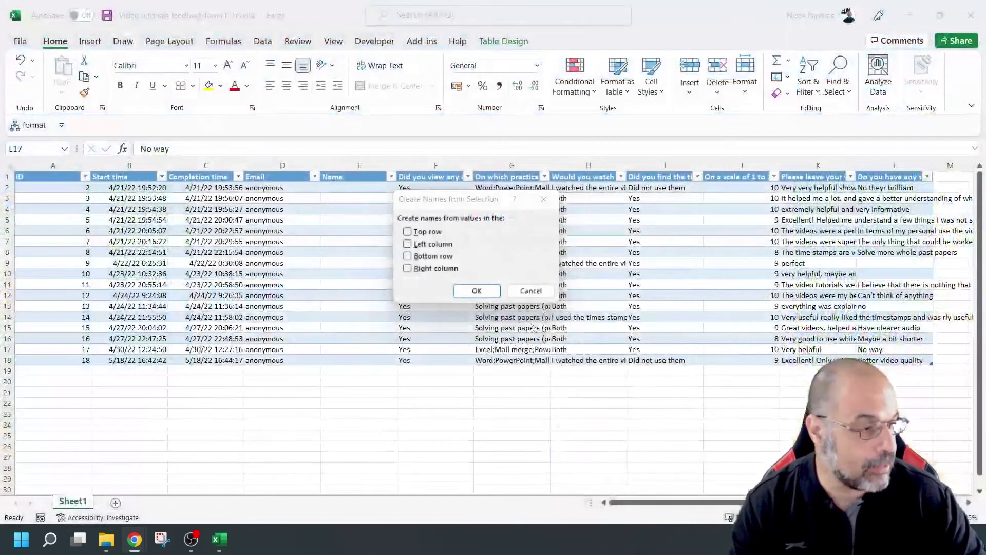
- Recheck Video tutorials feedback form(1-17).xlsx for the new response by closing and reopening it, and delete the file from Downloads
click(537, 290)
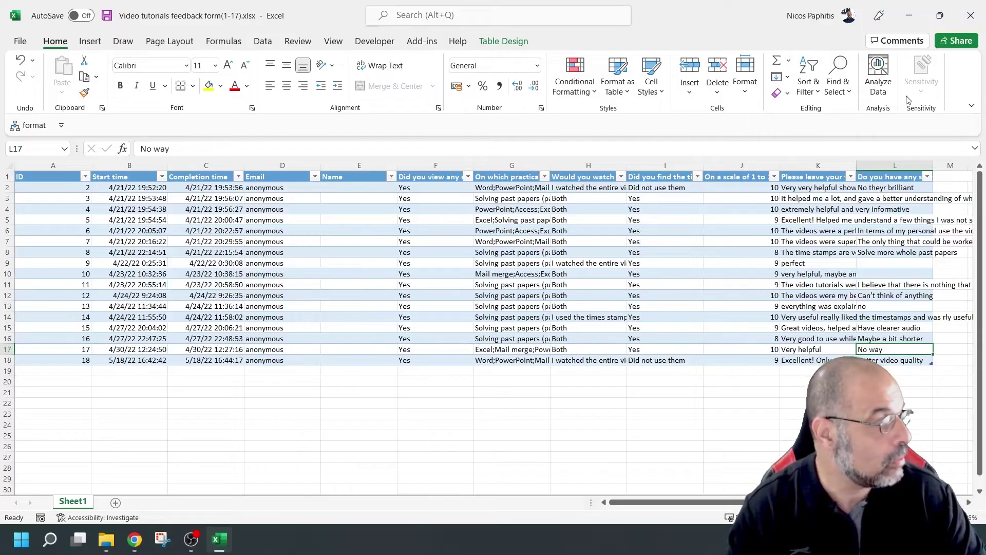
click(971, 15)
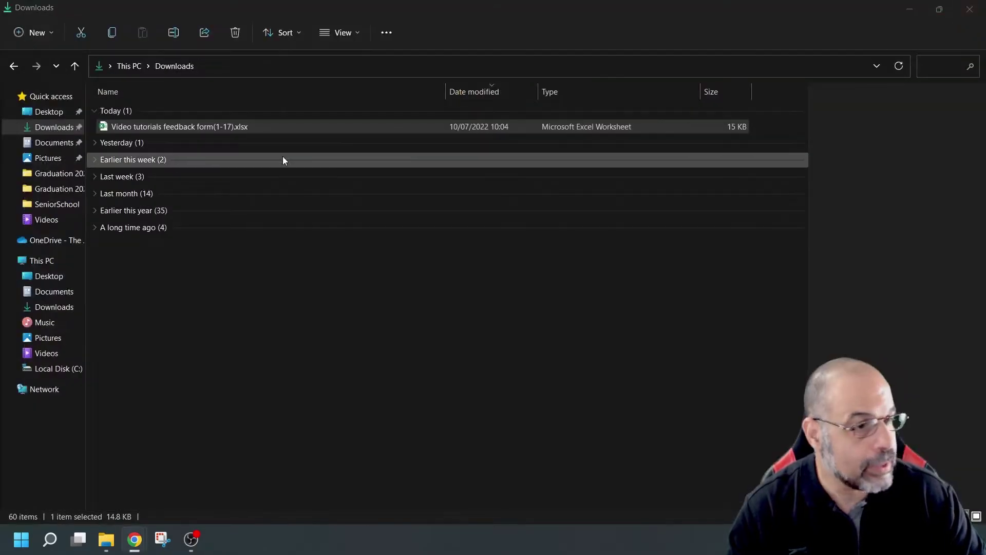
double_click(232, 128)
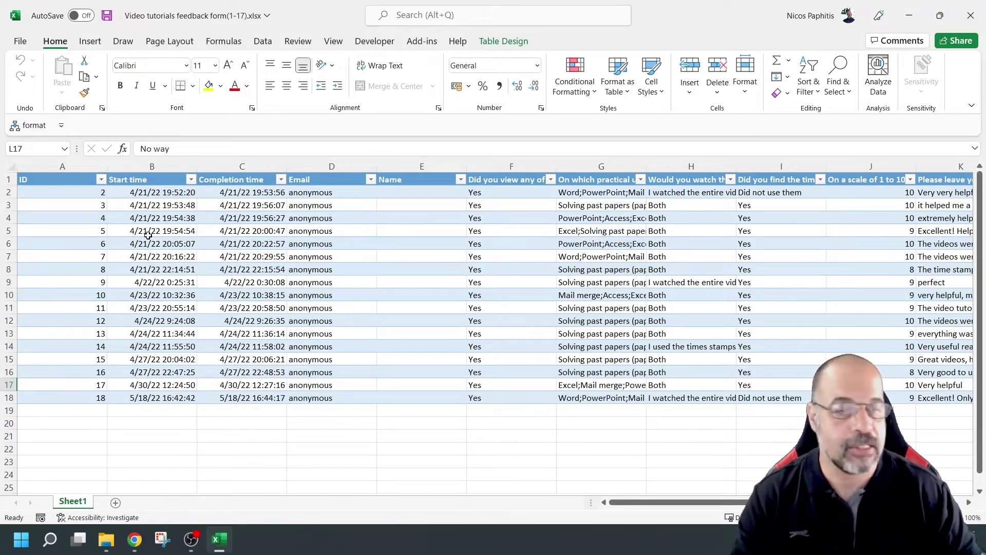
click(973, 16)
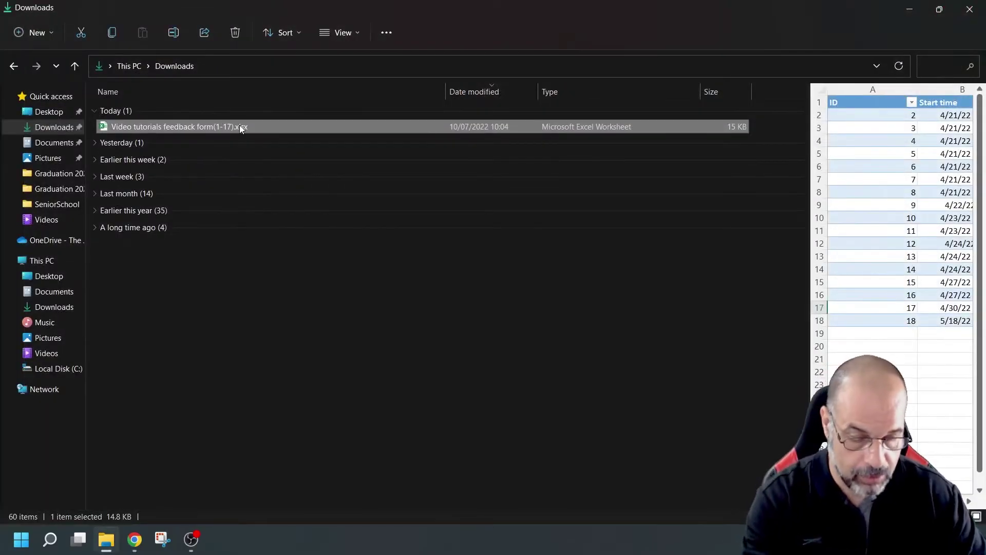
key(Delete)
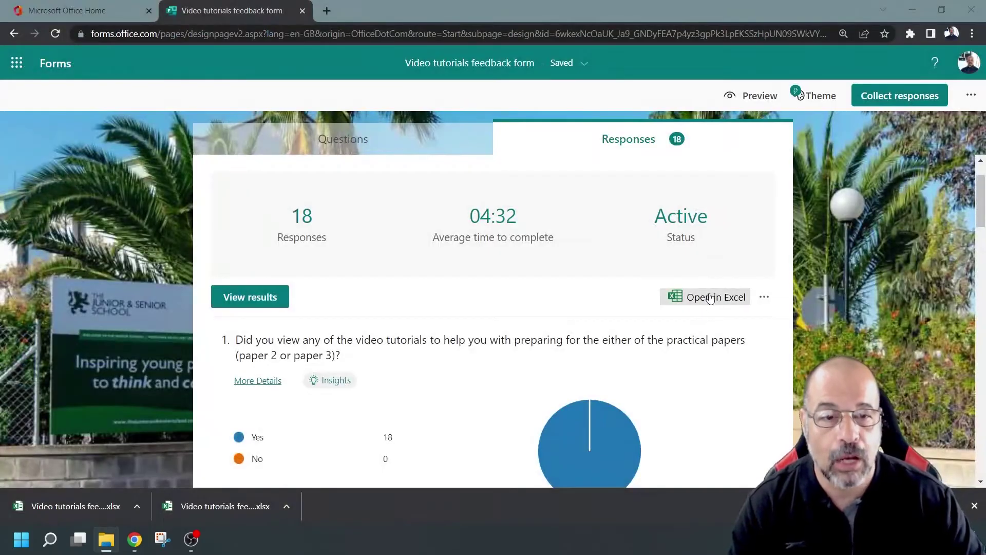
- Export the responses to Excel again and review the newest response in row 19 of Video tutorials feedback form(1-18).xlsx
click(704, 301)
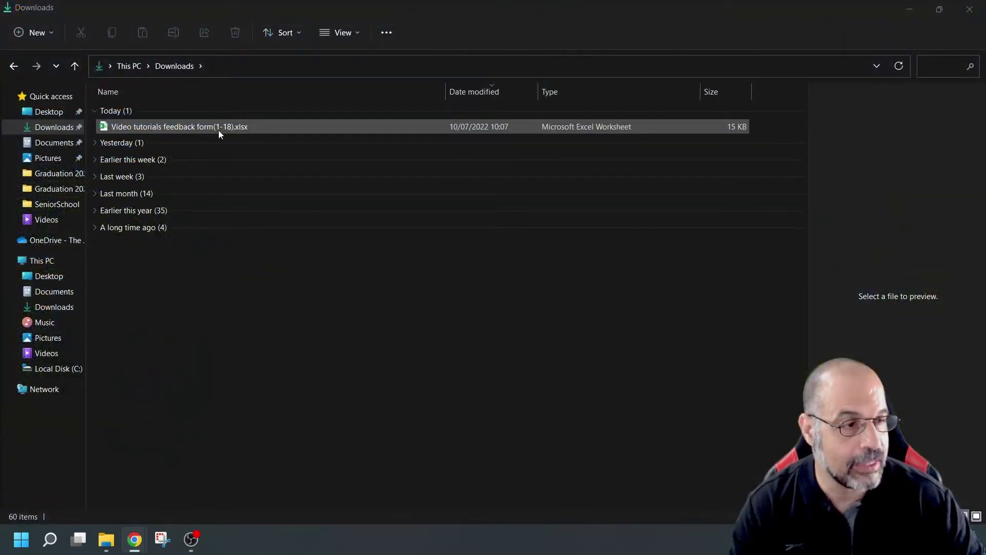
double_click(227, 127)
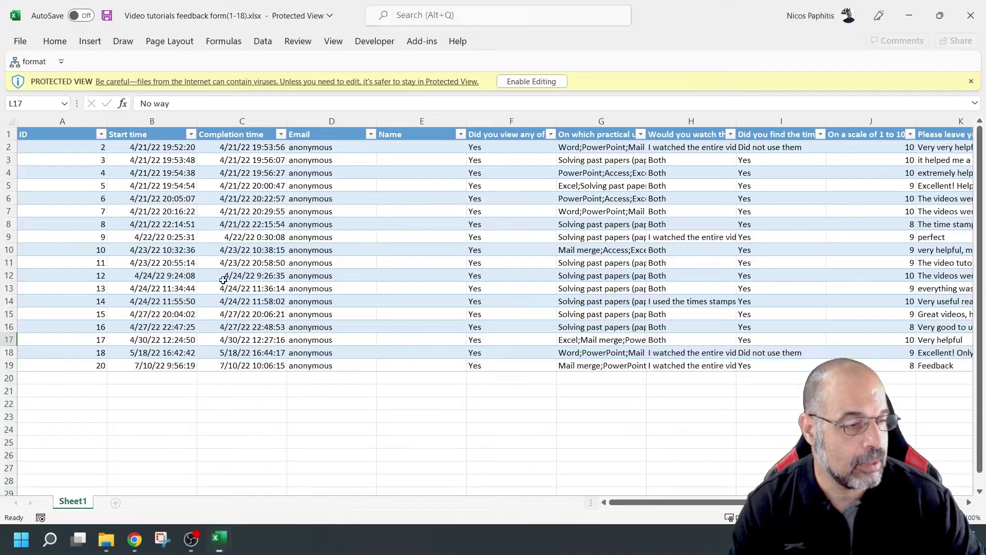
click(656, 503)
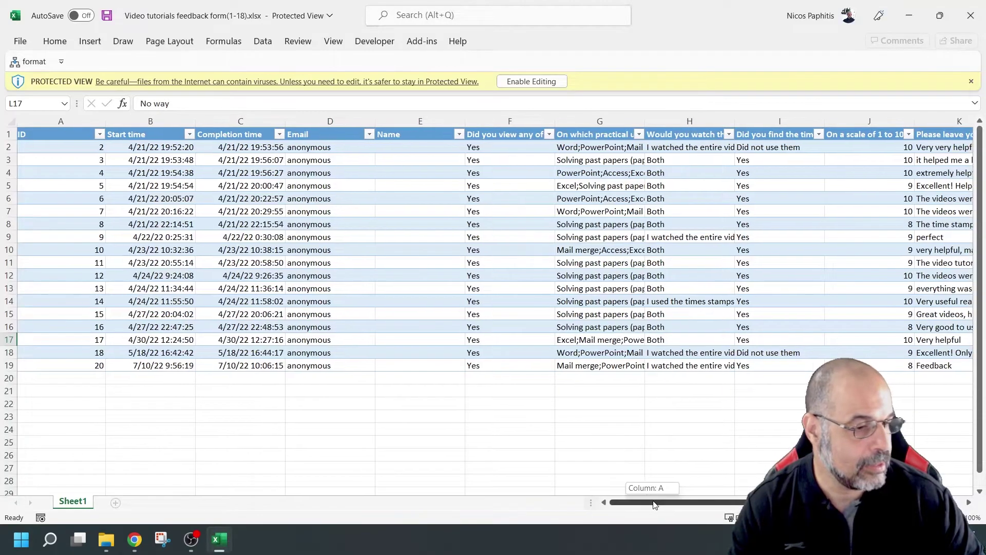
click(22, 369)
drag(637, 503, 704, 503)
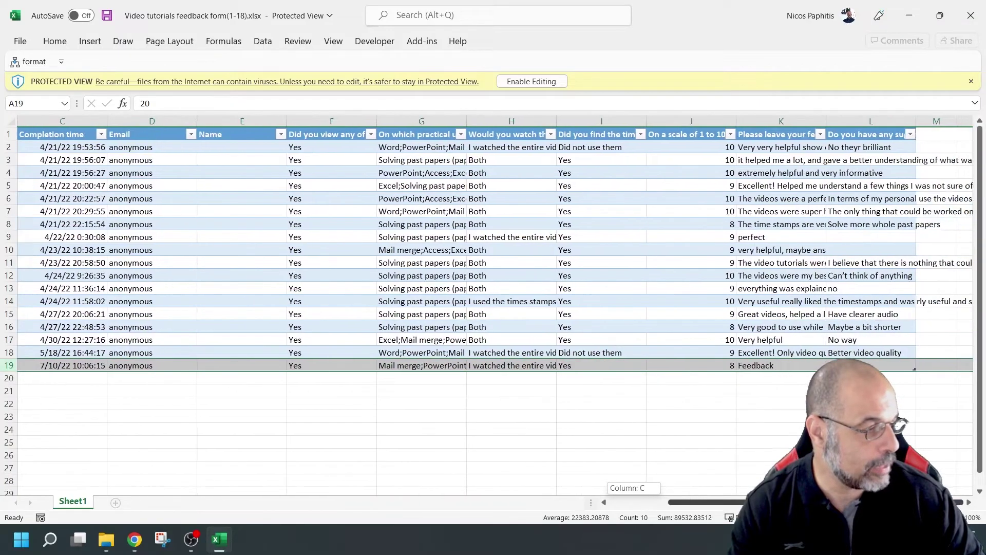
click(781, 366)
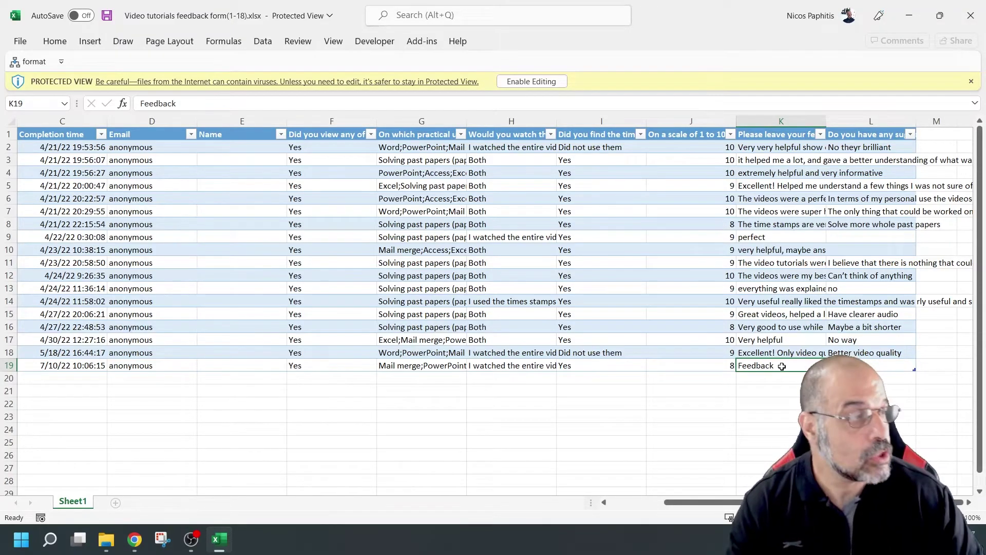
click(970, 16)
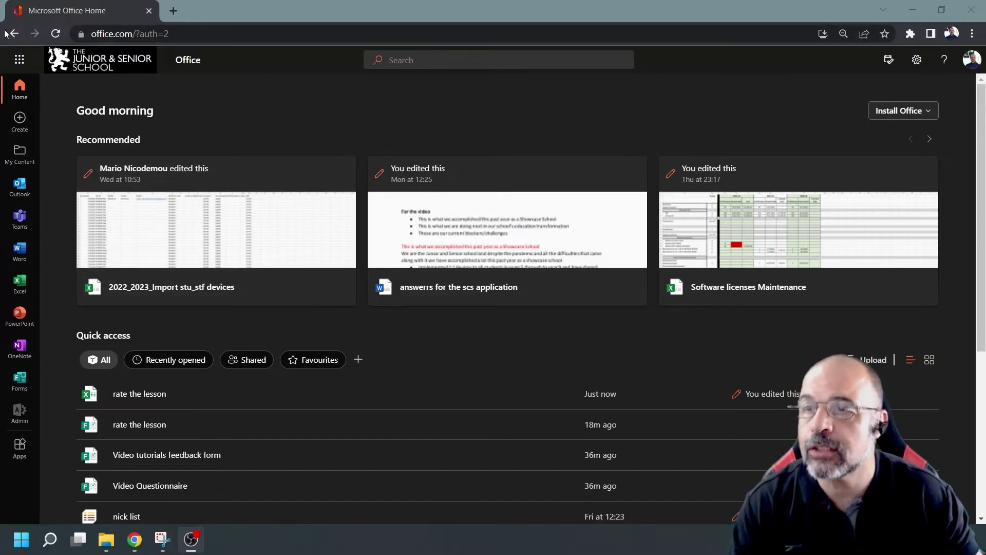
- Open Microsoft Forms from Office Home, view the option for creating a new form, and close the Forms page
click(19, 60)
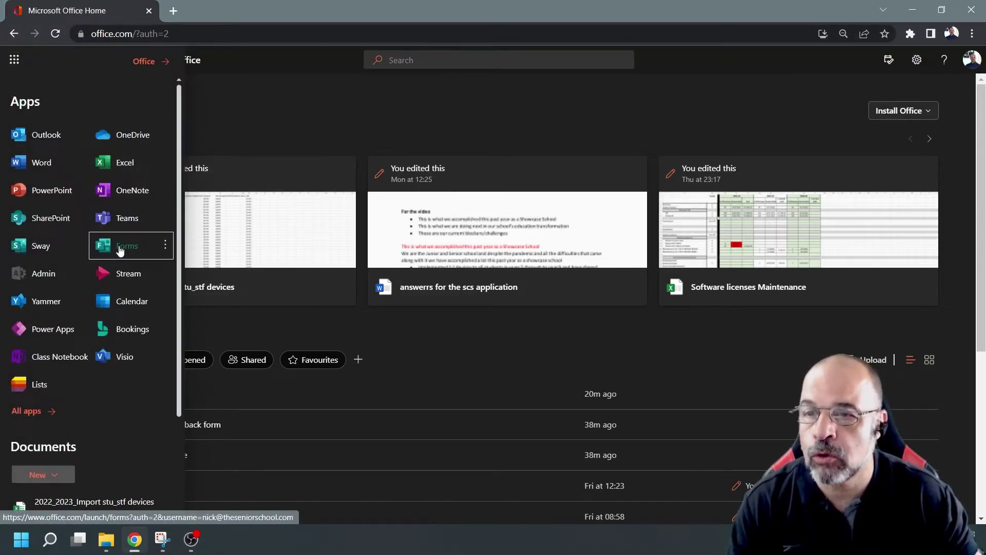
click(103, 253)
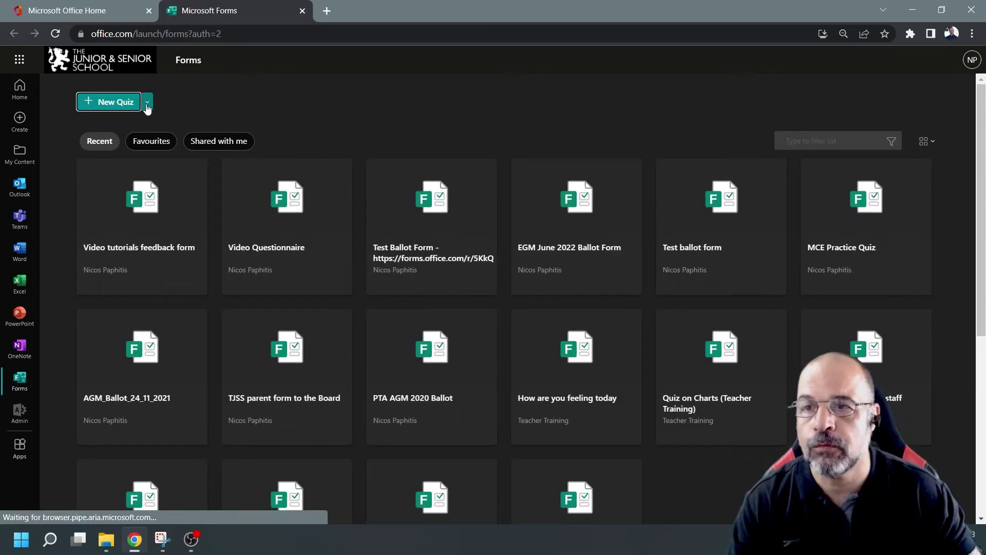
click(147, 102)
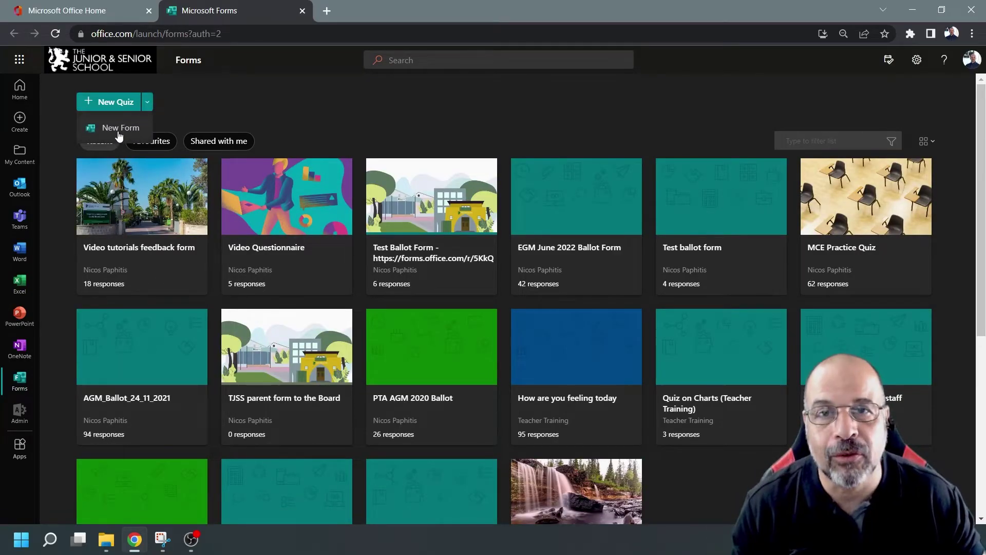
click(302, 11)
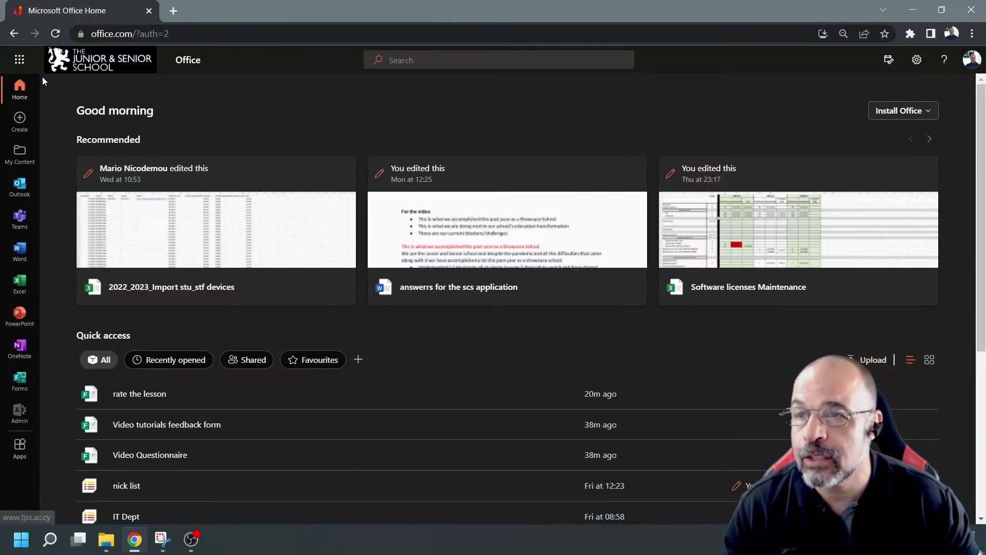
- Switch to OneDrive from Office Home and open the Questionnaire folder in My files
click(20, 60)
click(105, 134)
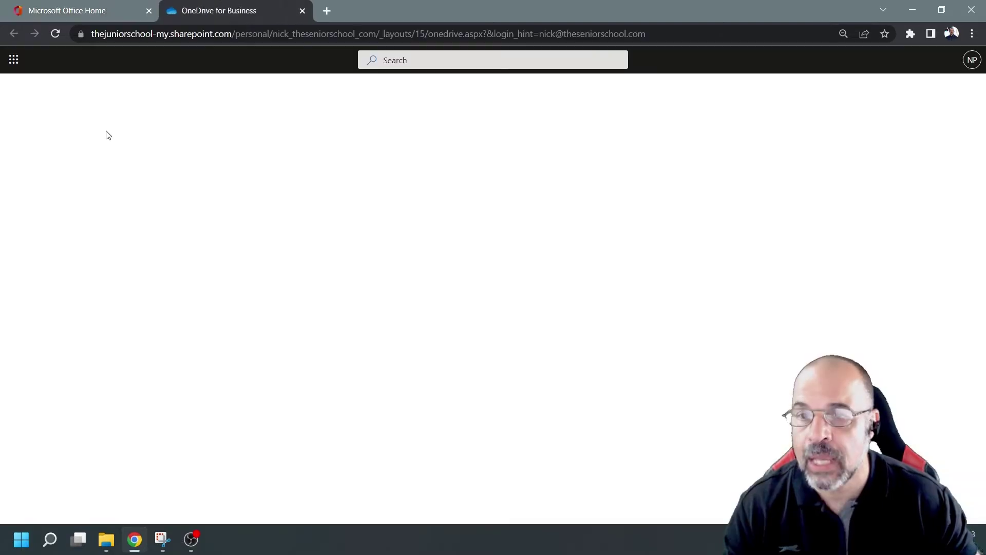
scroll(266, 416, down, 6)
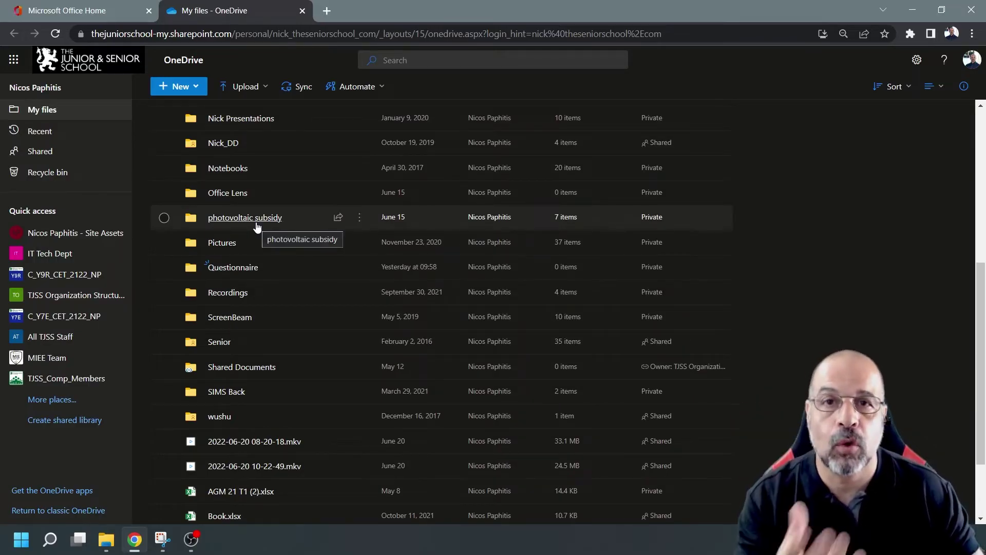
click(249, 268)
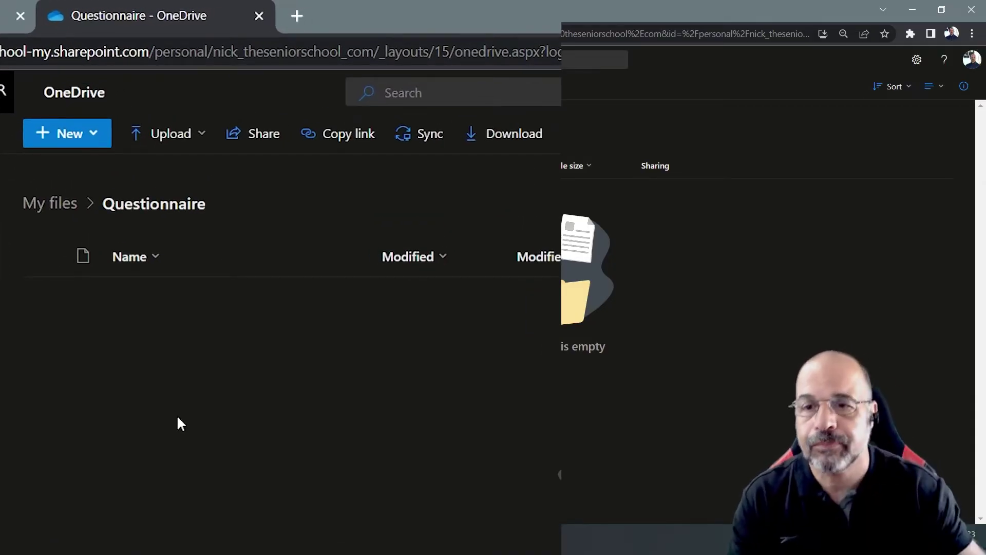
- Create a Forms for Excel file named "Rate the ICT lesson" in the Questionnaire folder
click(95, 136)
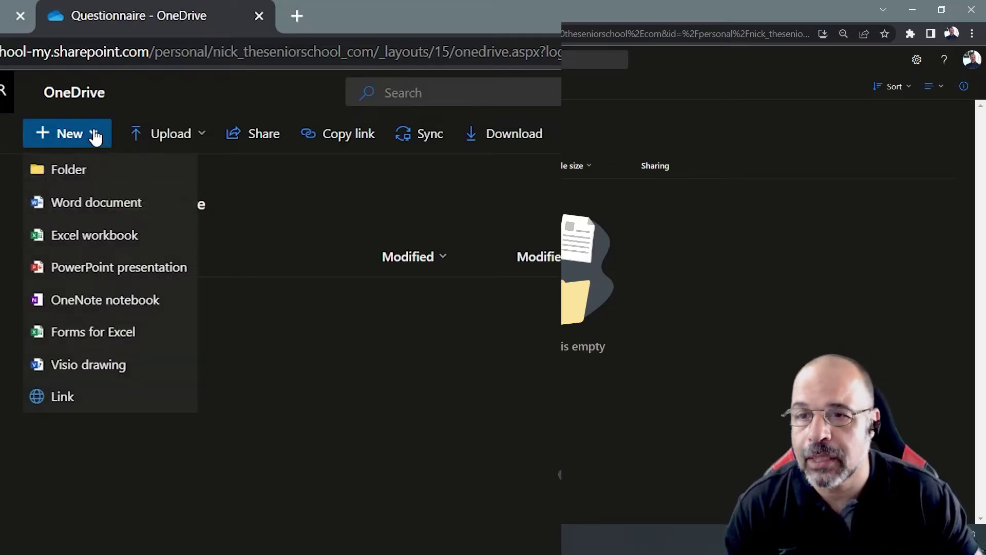
click(133, 334)
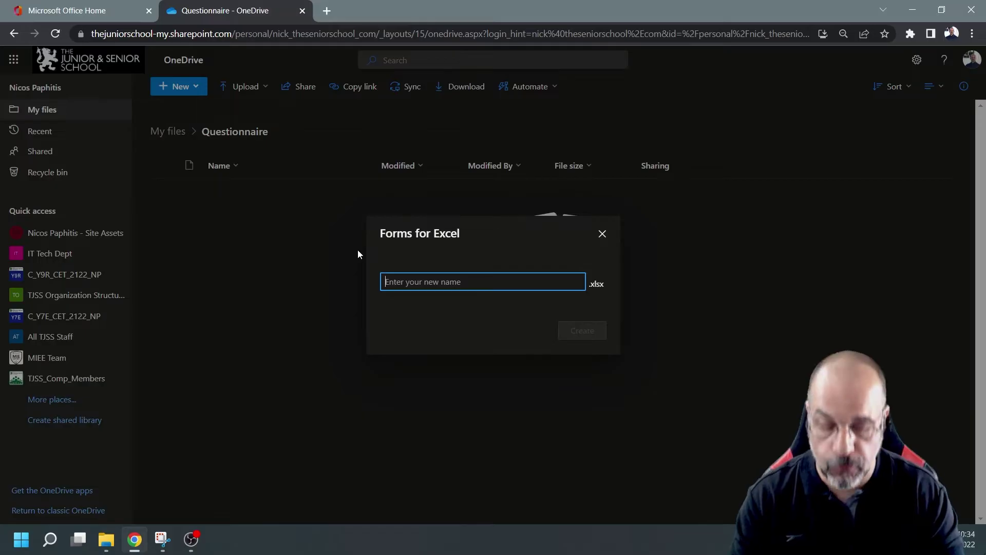
text(Rat)
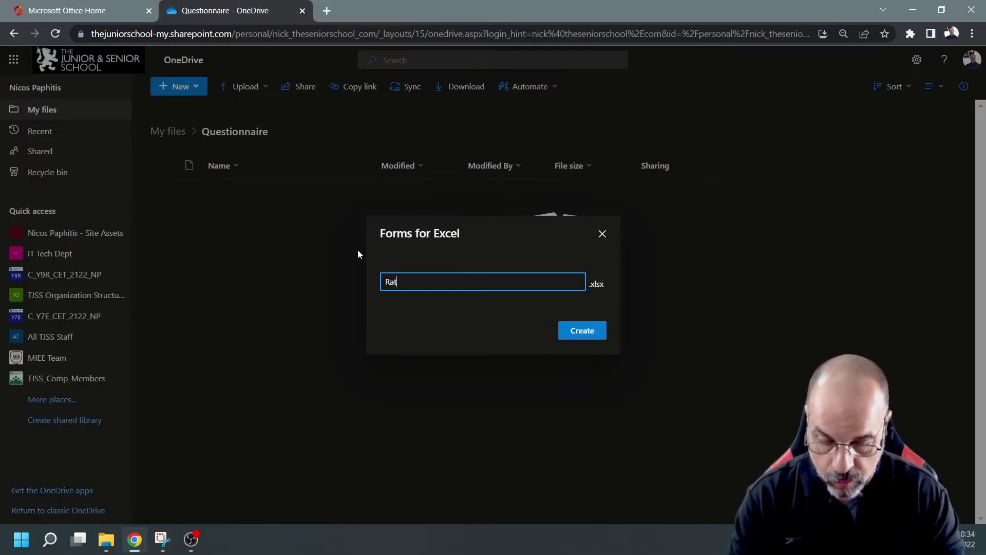
text(e the IC)
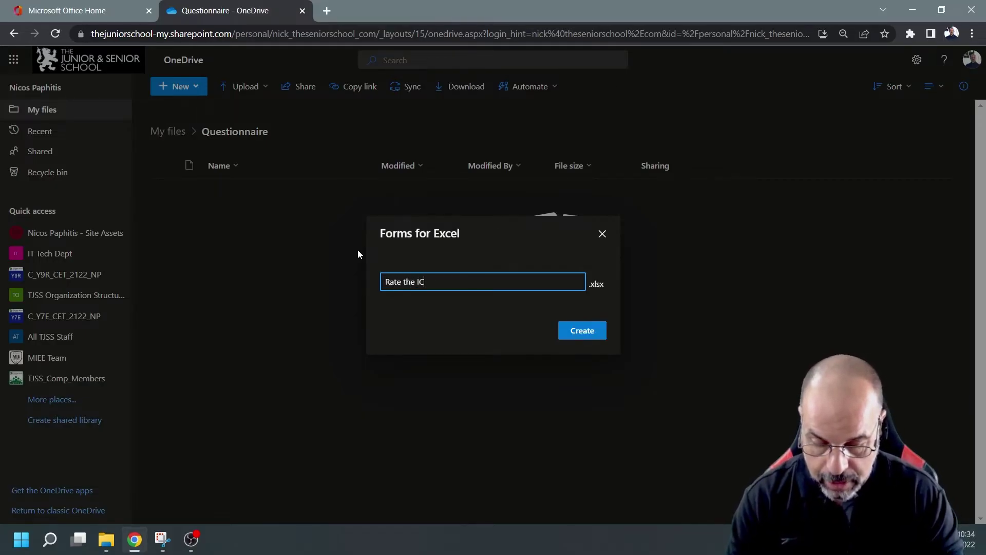
text(T lesson)
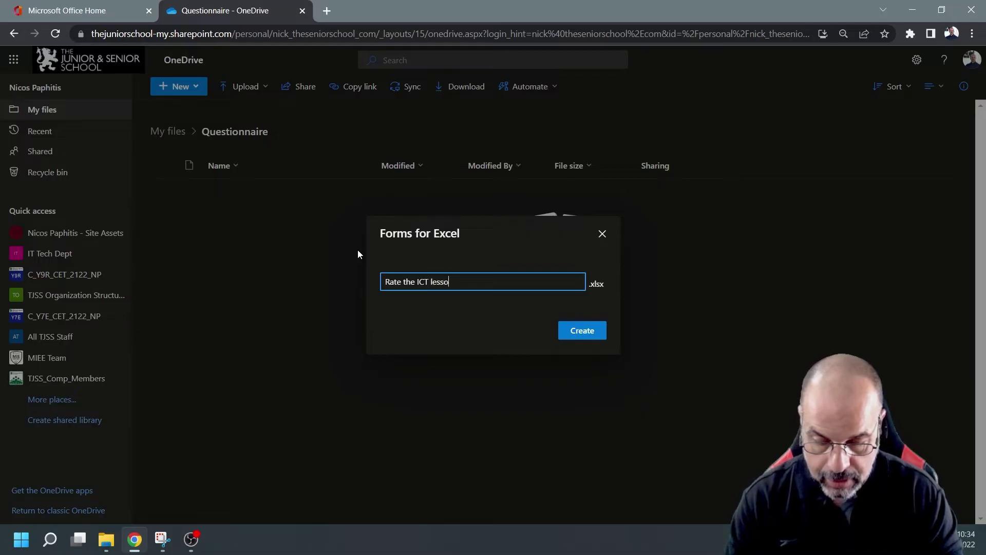
click(581, 333)
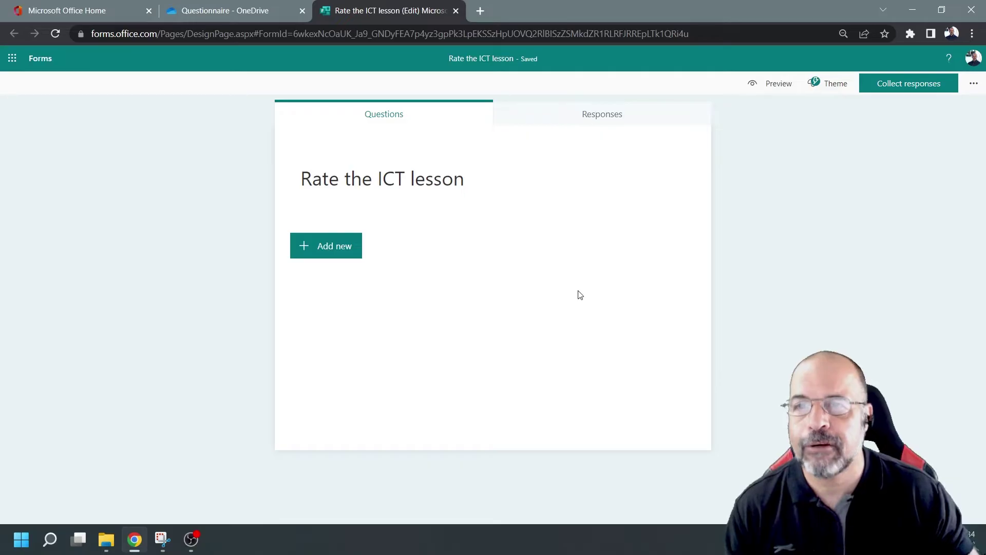
- Check the Questionnaire folder in OneDrive for Rate the ICT lesson.xlsx and return to the form editor
click(241, 16)
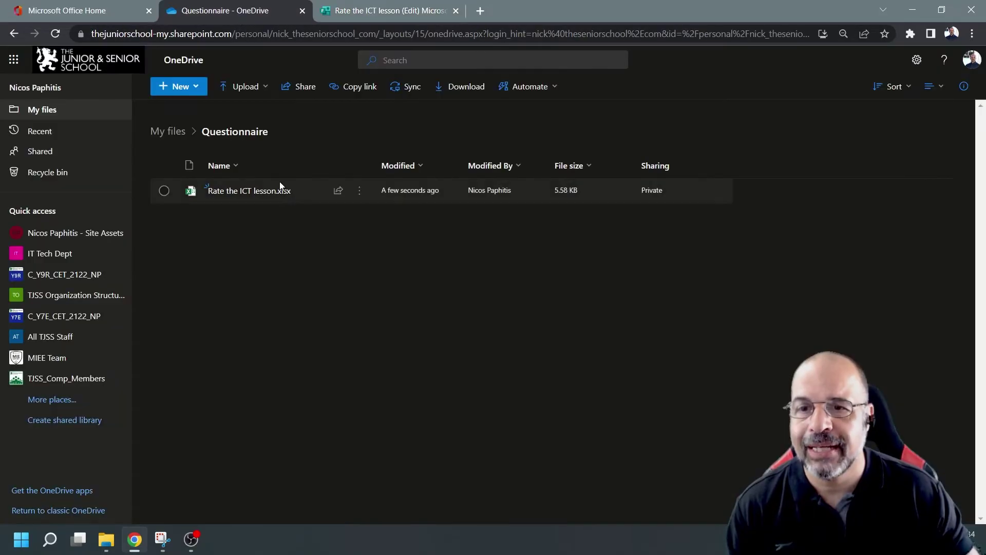
mouse_move(318, 191)
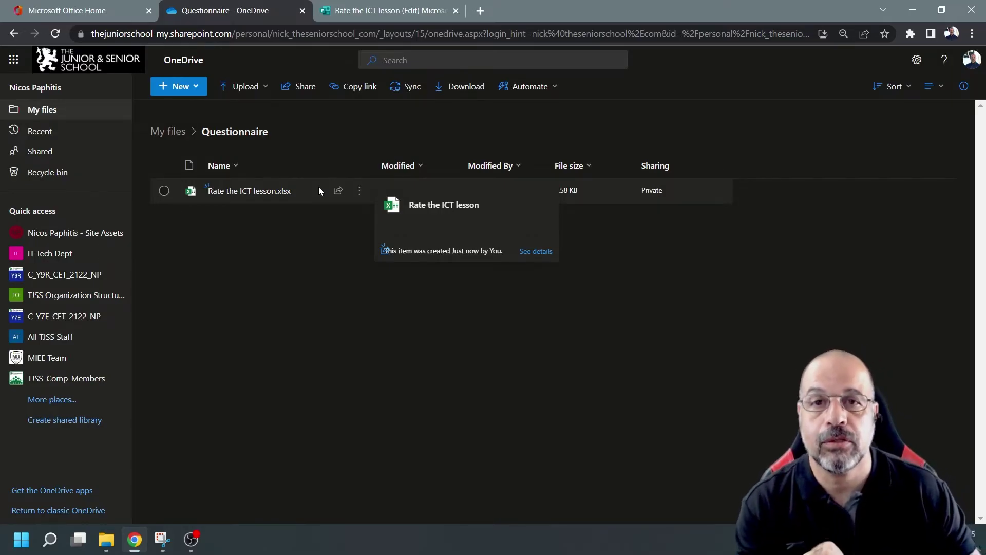
click(390, 14)
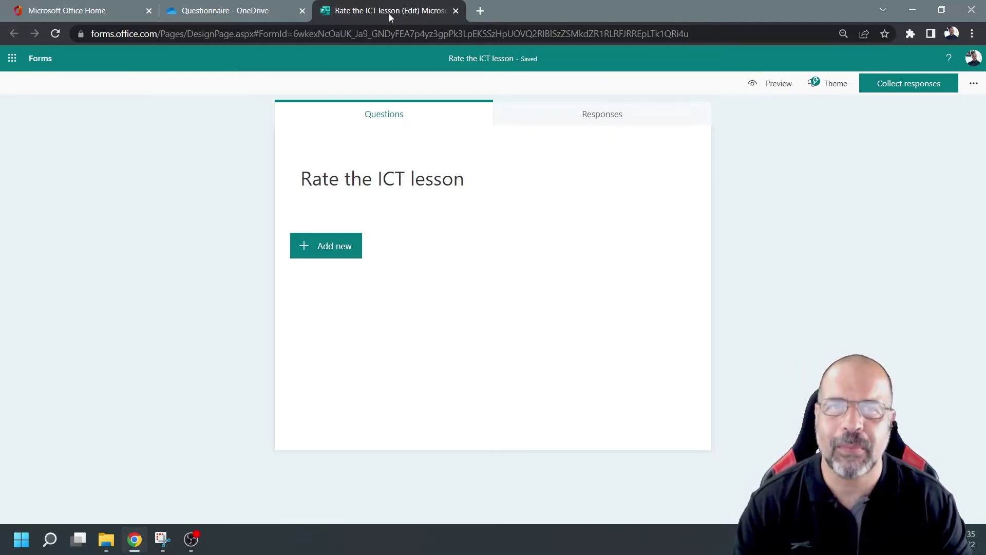
- Add the choice question "Did you learn something new?" with the options Yes and No
click(327, 246)
click(352, 245)
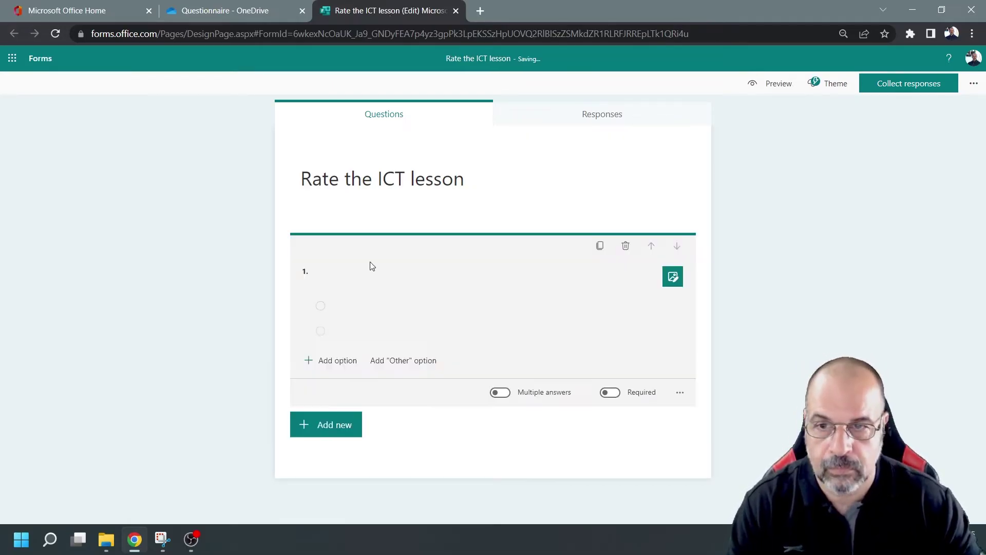
text(Did you learn something new?)
click(411, 307)
click(414, 307)
- Add the rating question "Rate the lesson out of 10" with 10 star levels
click(326, 449)
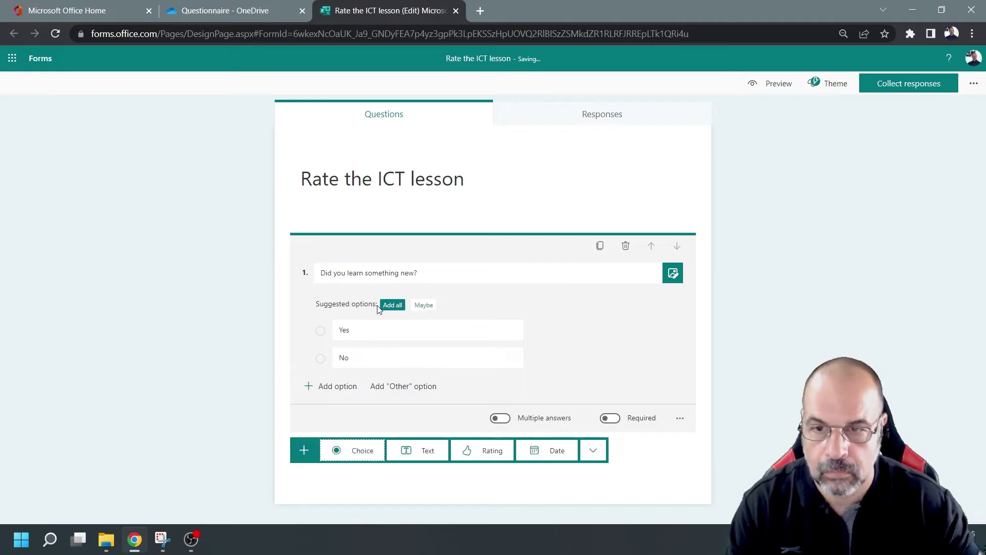
click(479, 450)
text(Rate the lesson out of 10)
click(370, 420)
click(363, 514)
- Add a choice question reading "How easy was it to follow the lesson or keep up with the lesson?"
click(326, 471)
click(353, 470)
text(How eas)
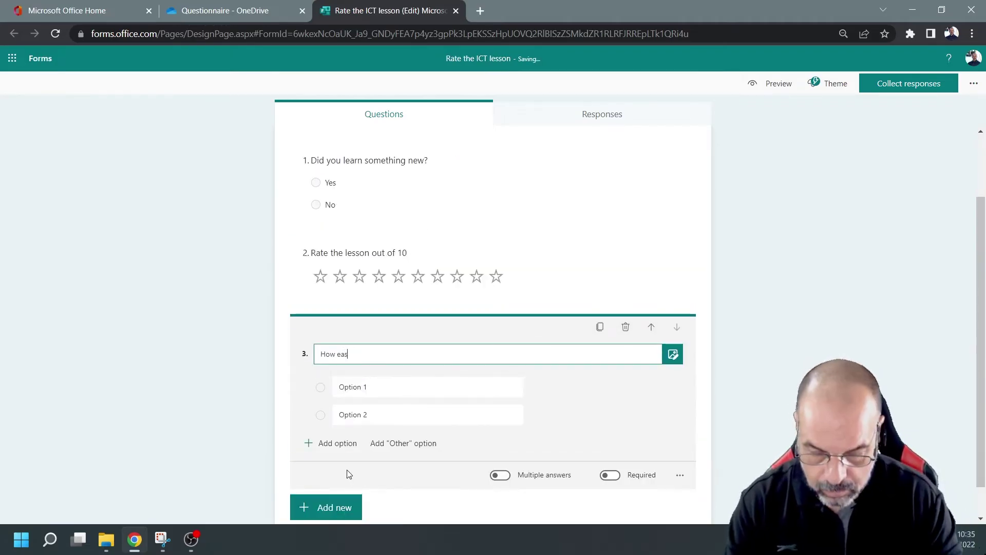
text(y was it to follow the lesson or keep up with the lesson?)
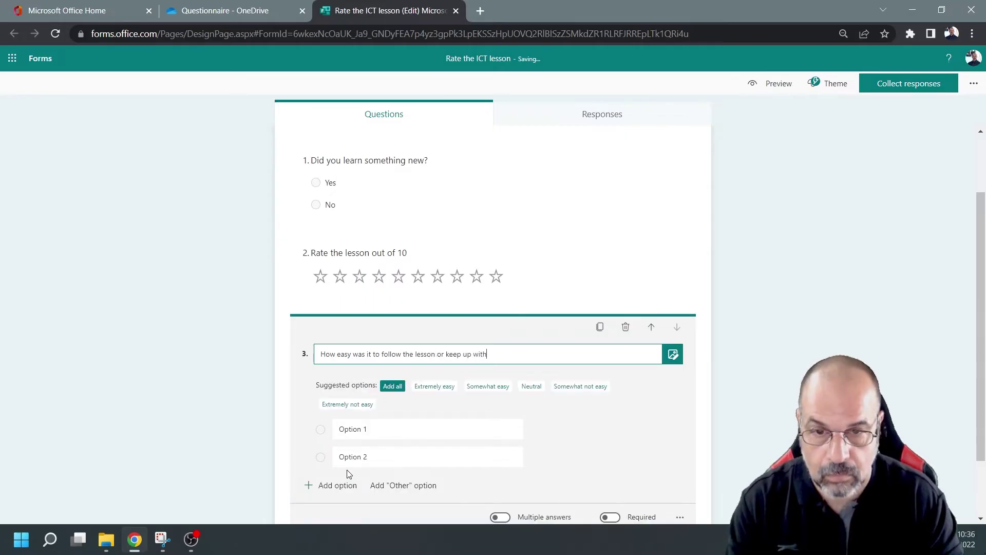
- Give the third question the answer options Easy, Neutral, Hard and Extremely Hard
click(376, 422)
text(Easy)
key(Return)
text(Neutral)
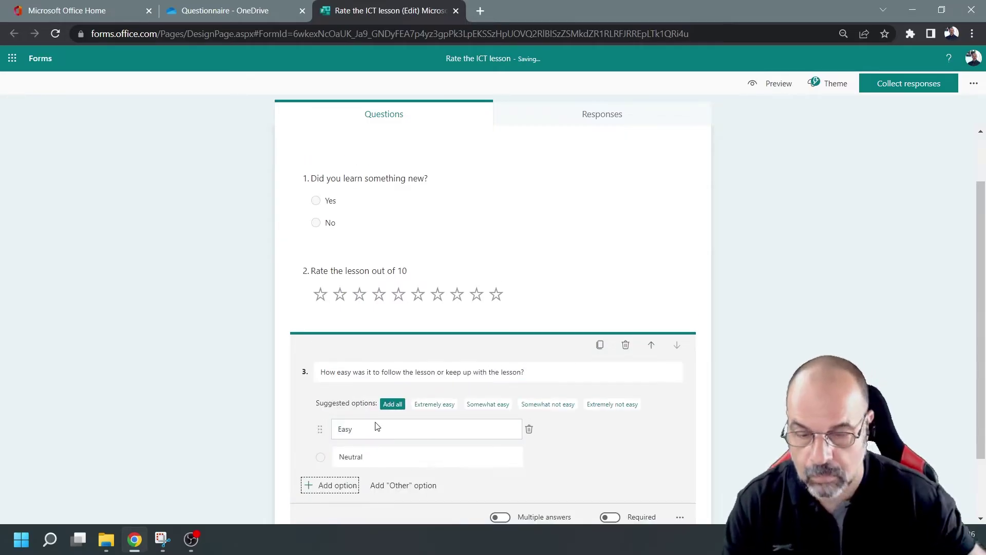
key(Return)
text(Hard)
key(Return)
text(Extremely Hard)
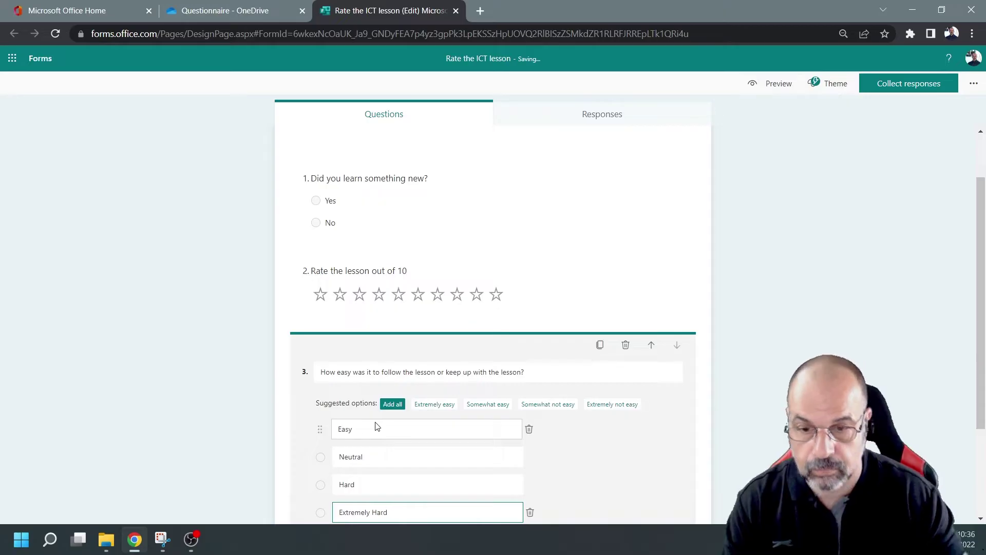
click(616, 294)
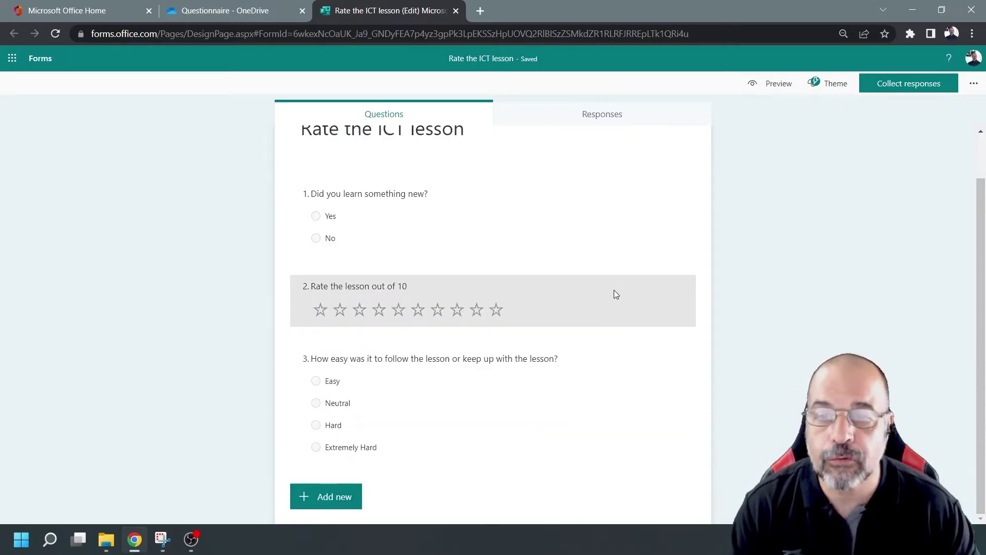
- Review the finished questions and set the form's response permission to "Anyone can respond"
scroll(548, 264, up, 1)
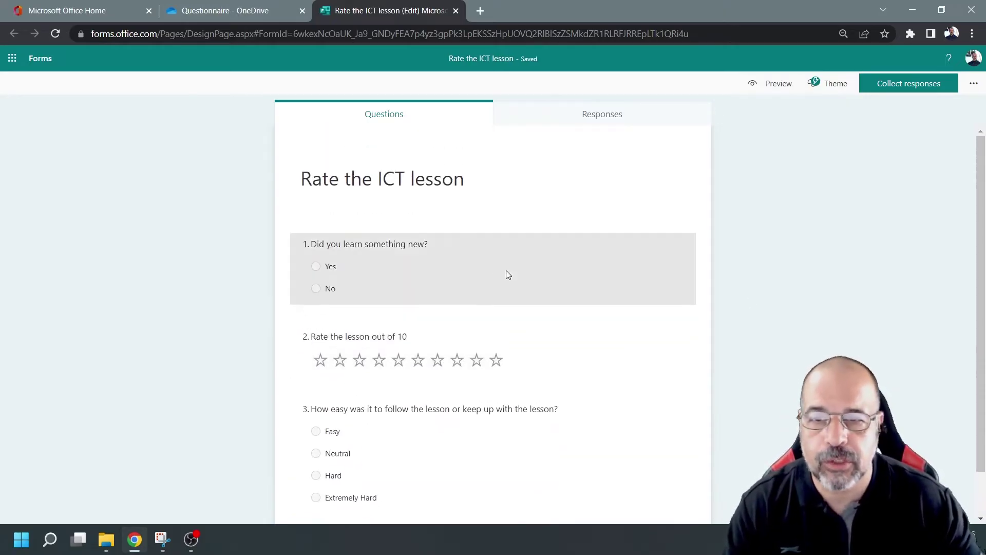
scroll(391, 259, down, 1)
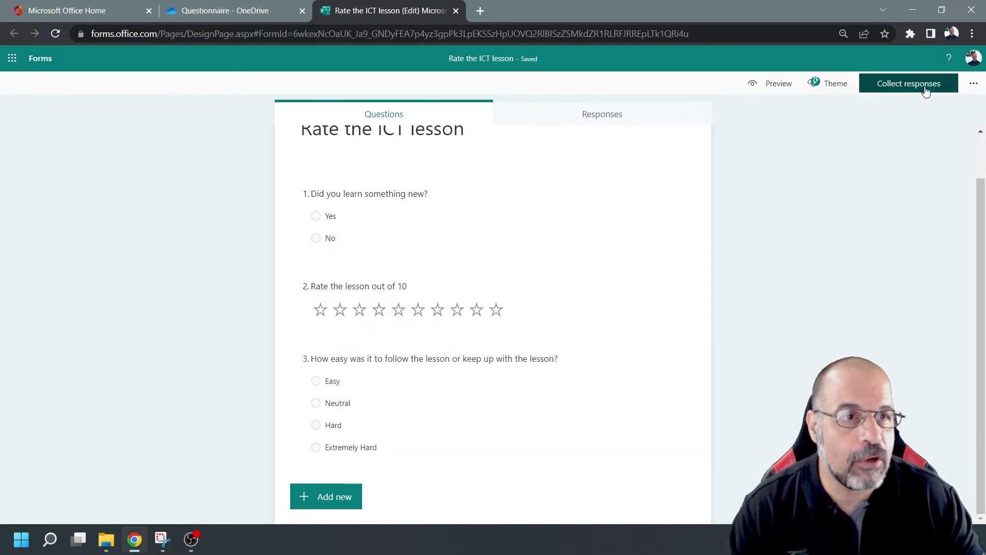
click(927, 87)
click(827, 148)
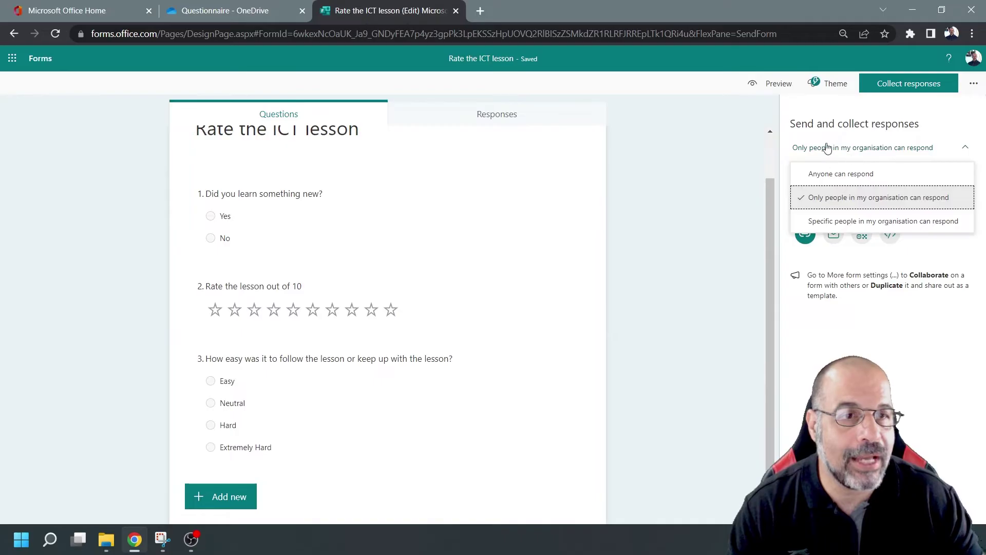
click(825, 175)
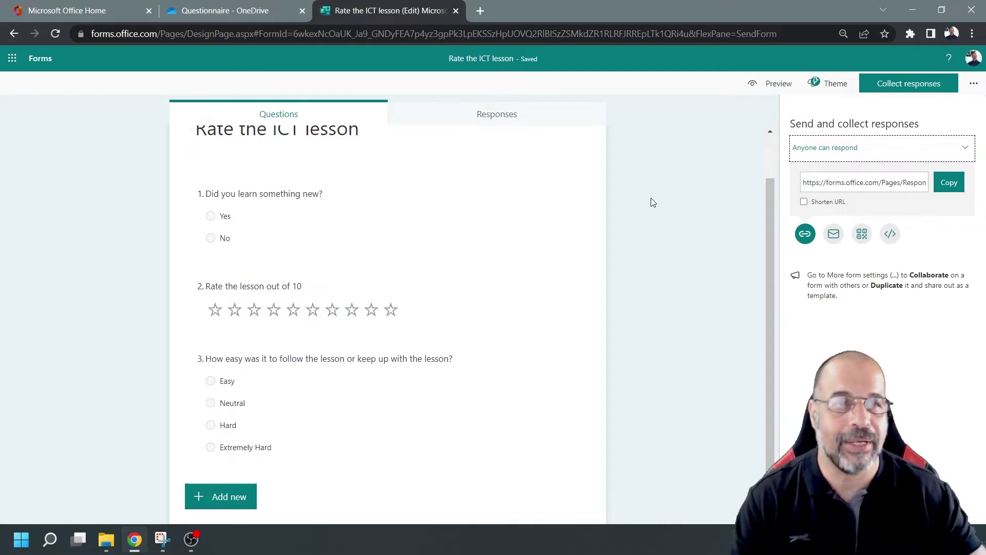
click(685, 142)
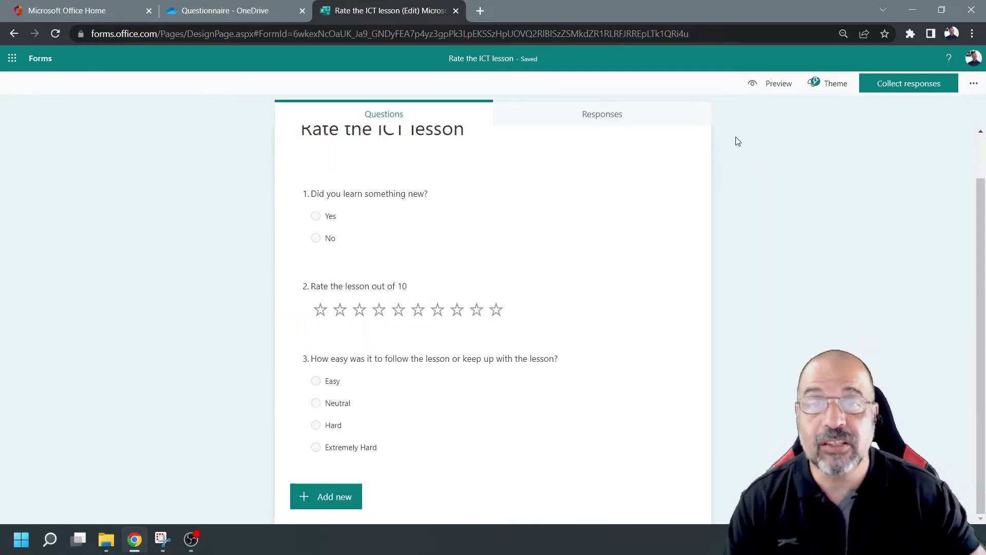
- Preview the form and submit a response with Yes, 8 stars and Neutral
click(777, 85)
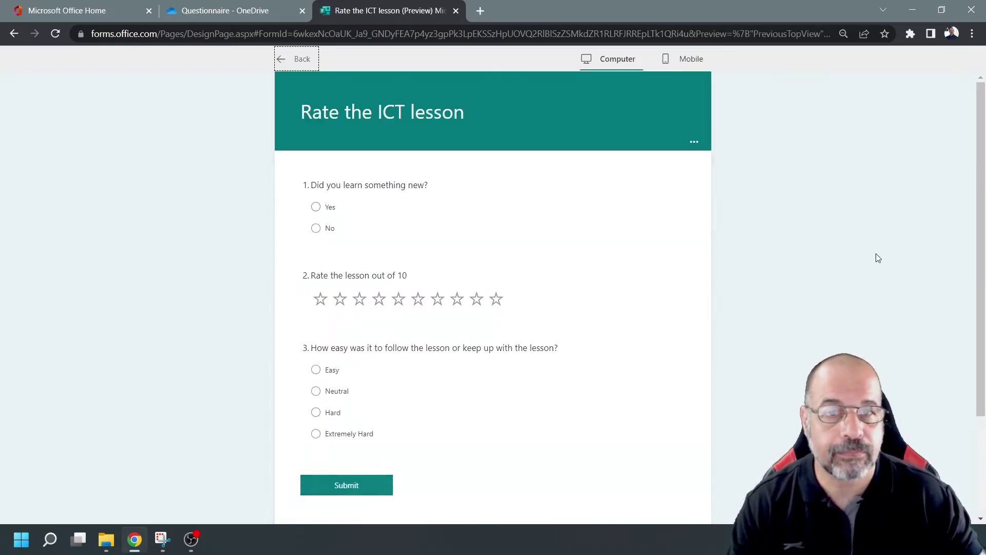
click(331, 208)
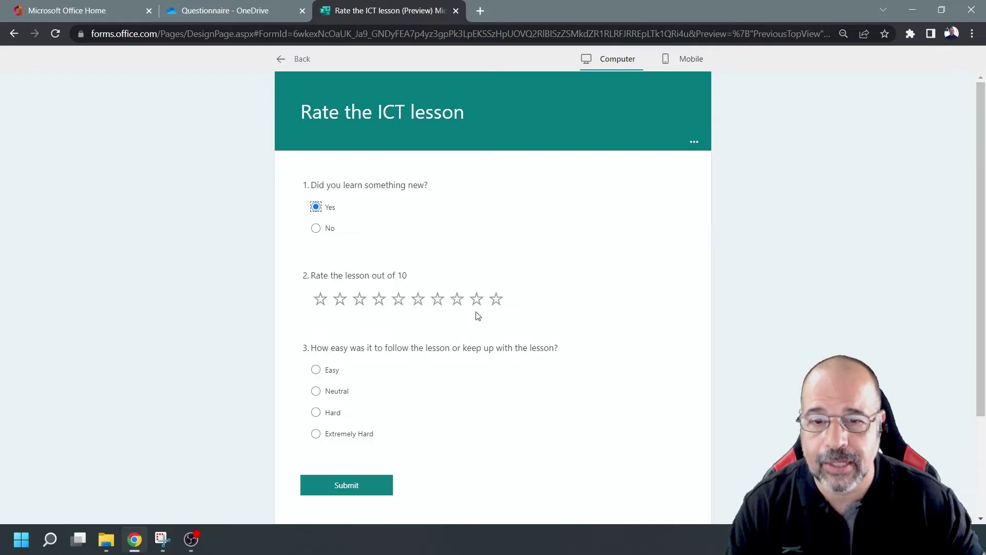
click(456, 299)
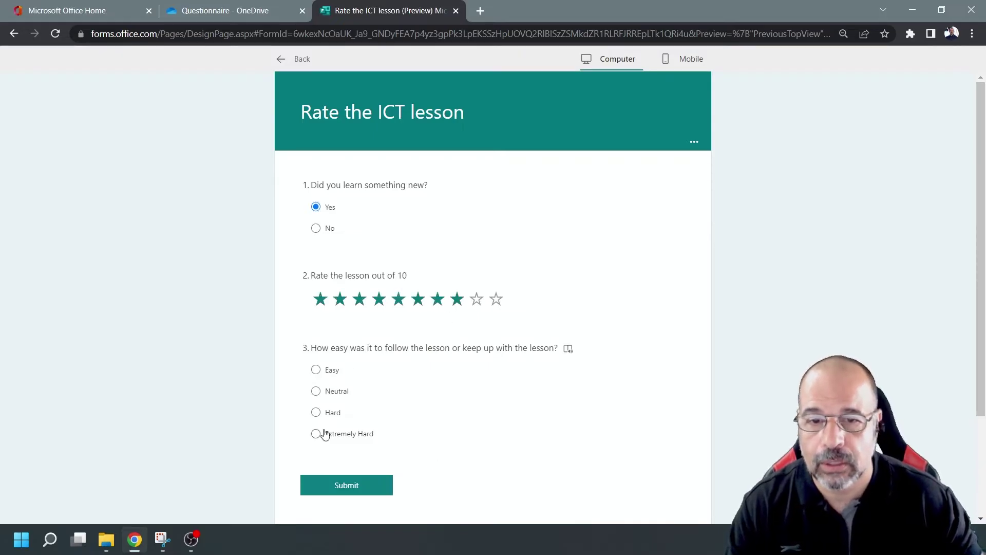
click(318, 392)
click(358, 485)
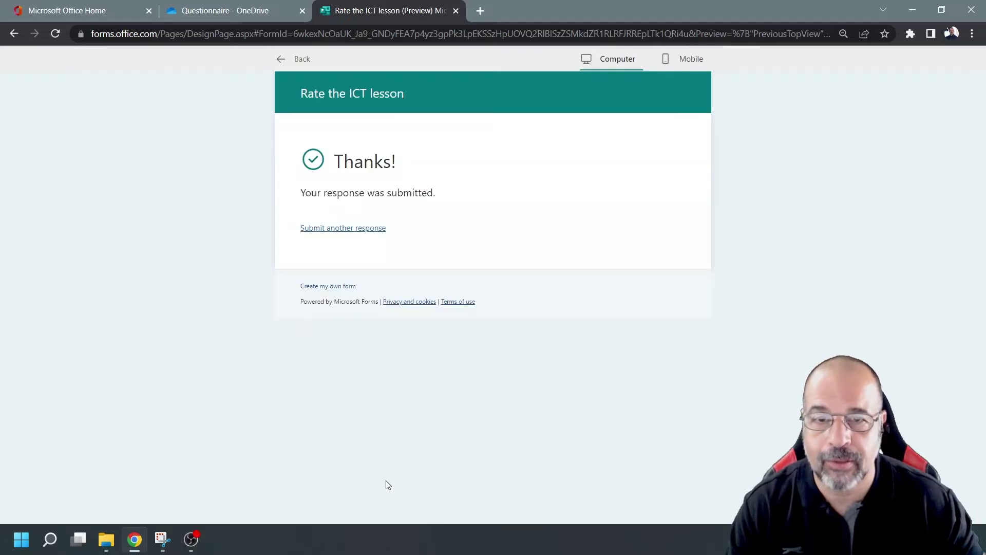
- Leave the preview and review the form's response summary for all three questions
click(302, 58)
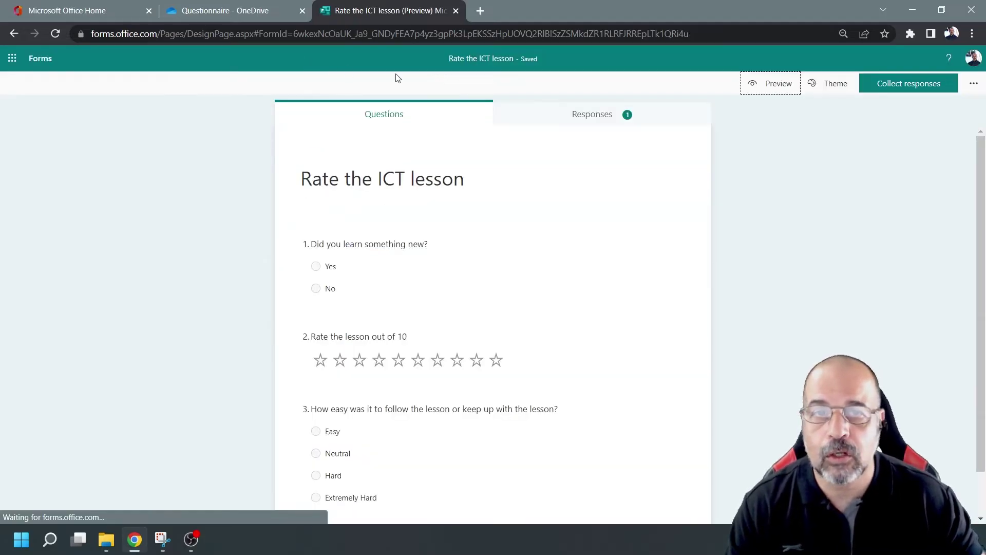
click(609, 118)
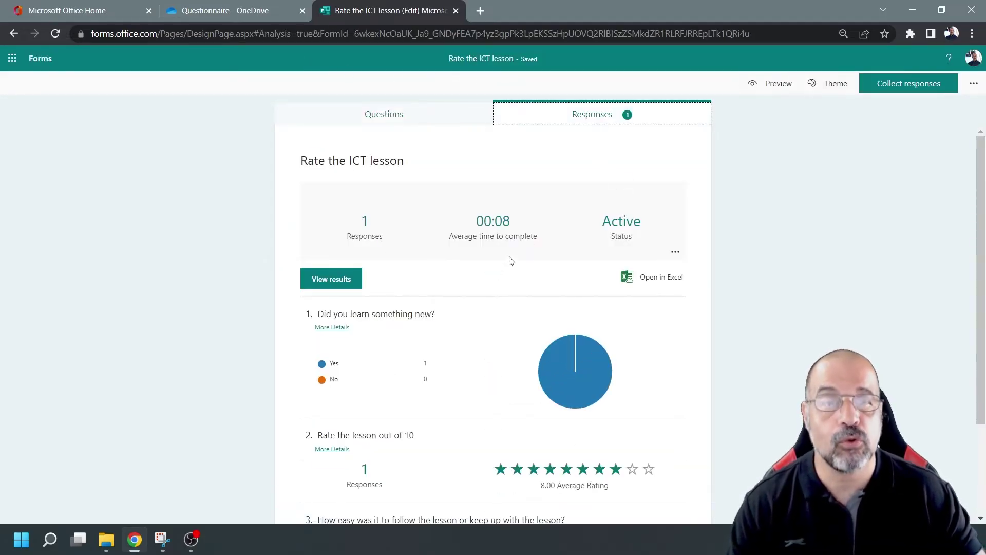
scroll(510, 272, down, 3)
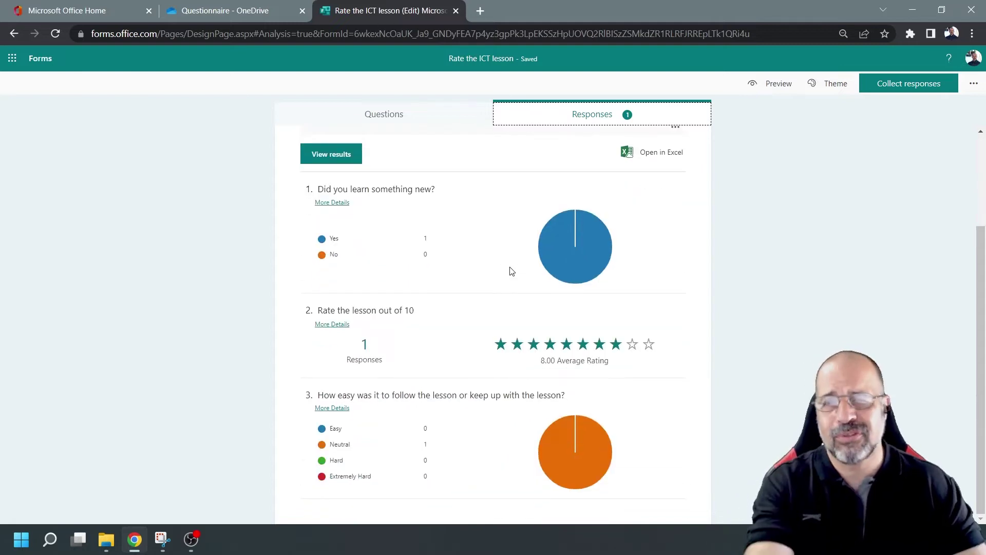
- Submit a second response through the preview with Yes, 6 stars and Neutral, and return to the response summary
click(783, 86)
click(315, 206)
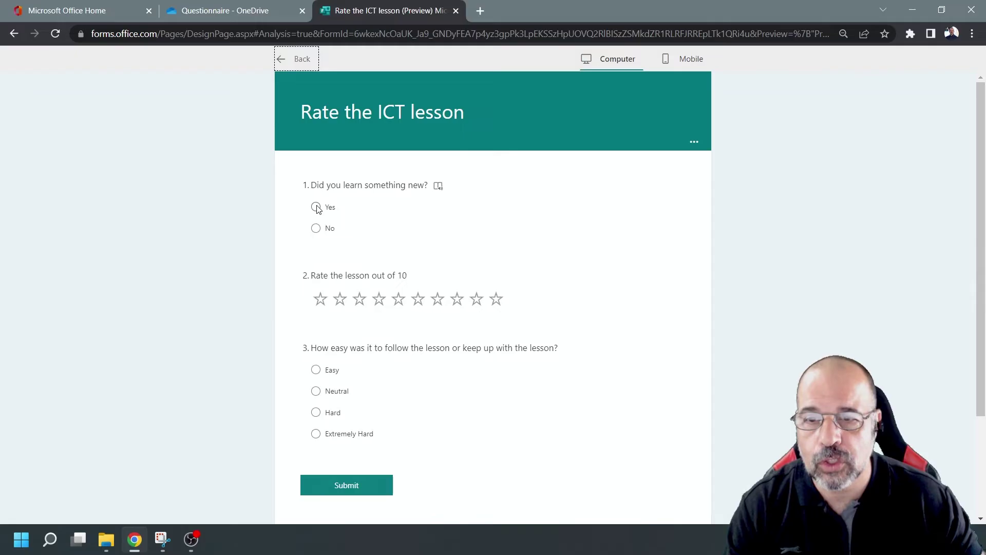
click(324, 392)
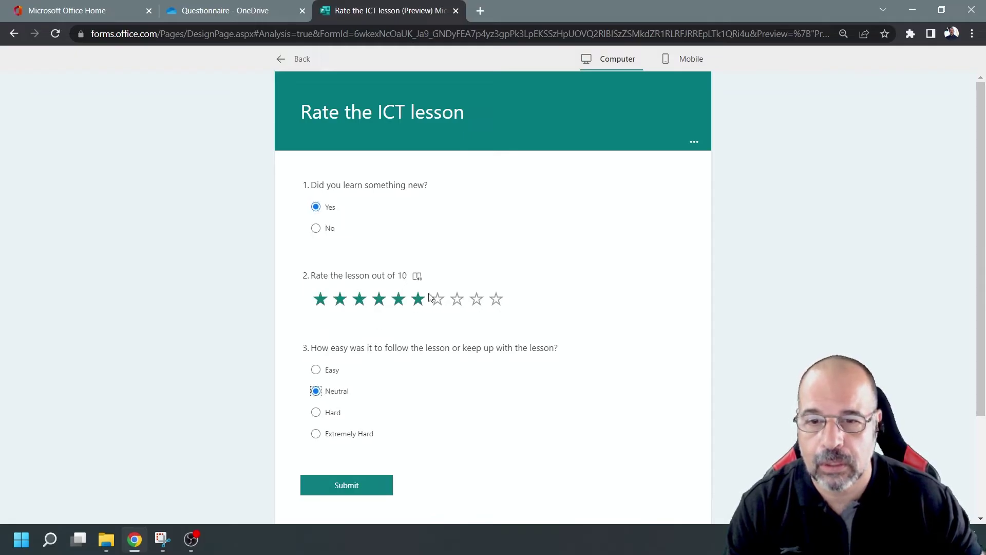
click(422, 303)
click(359, 486)
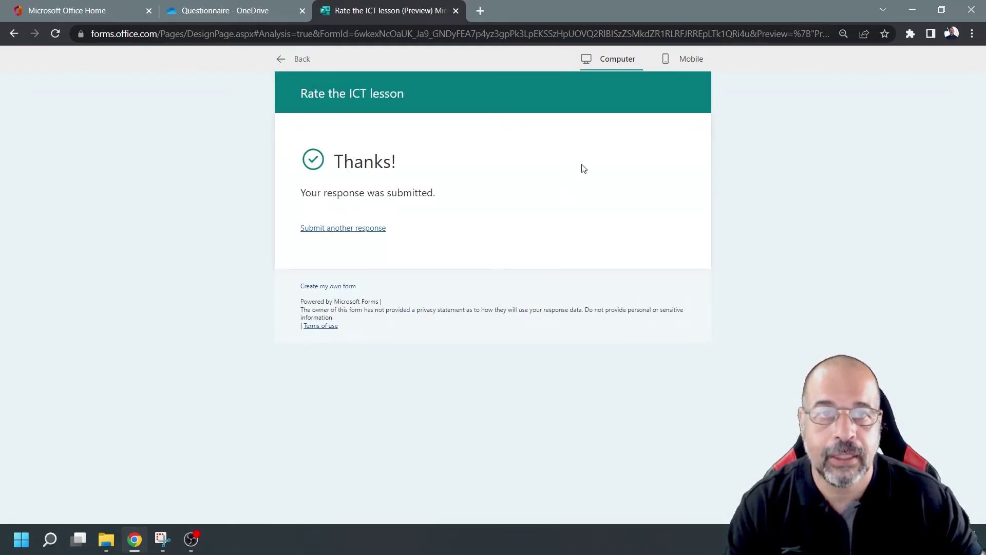
click(303, 66)
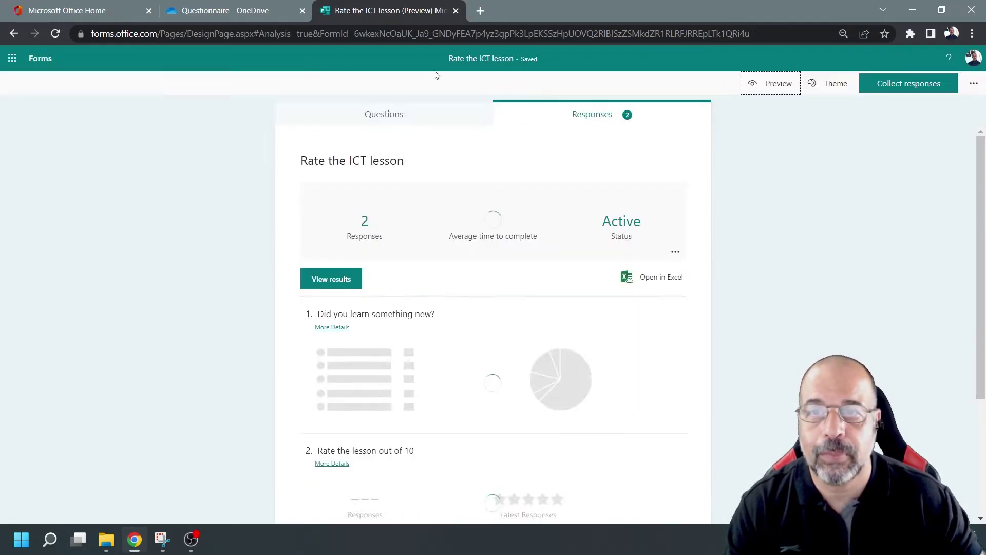
- Submit a third response through the preview with No, 3 stars and Extremely Hard, and return to the response summary
click(769, 86)
click(316, 228)
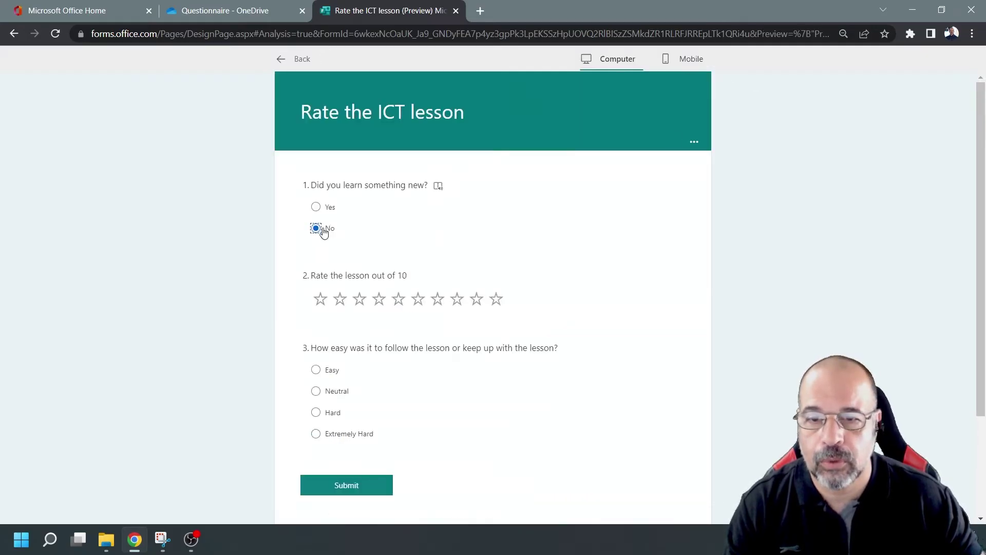
click(360, 300)
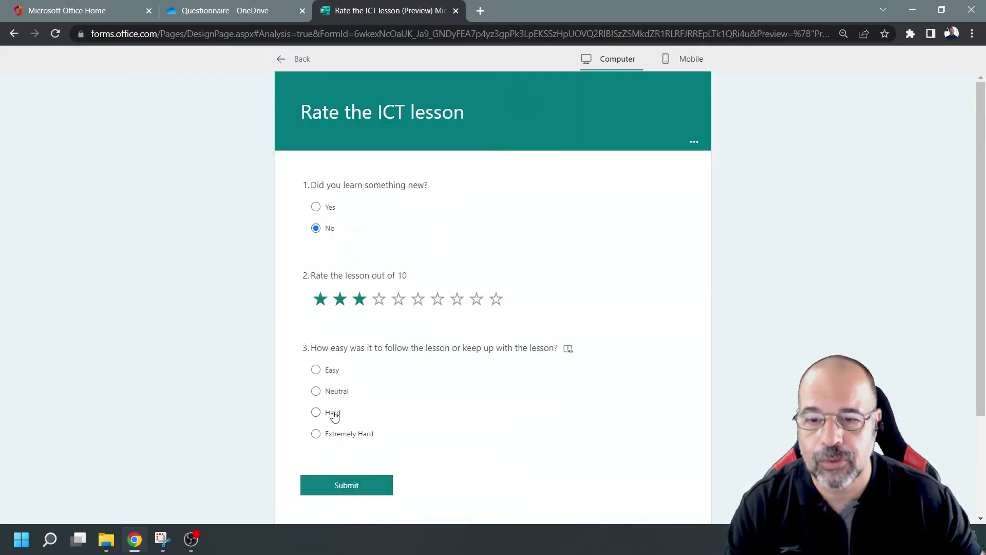
click(328, 437)
click(341, 487)
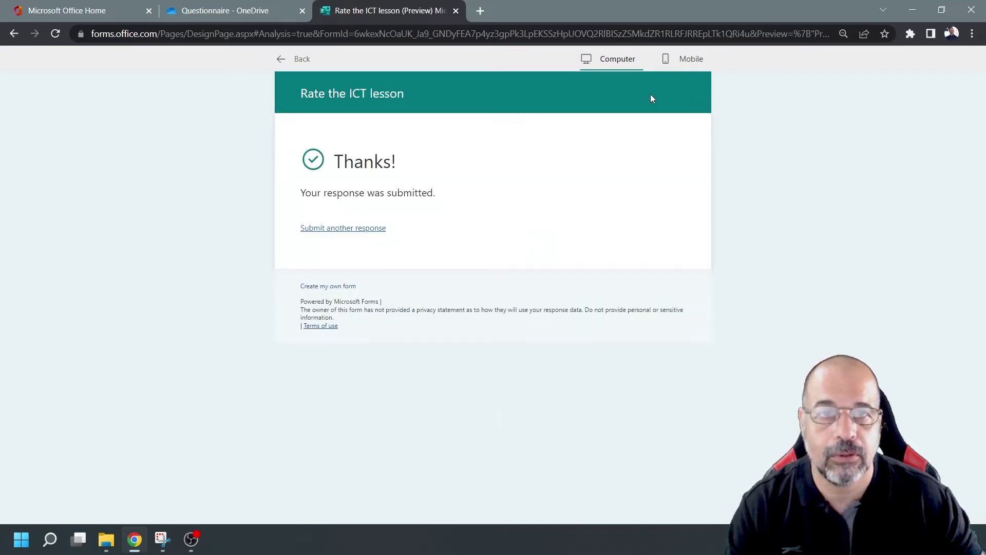
click(293, 72)
- Submit a fourth response through the preview with No, 6 stars and Neutral, and return to the response summary
click(769, 82)
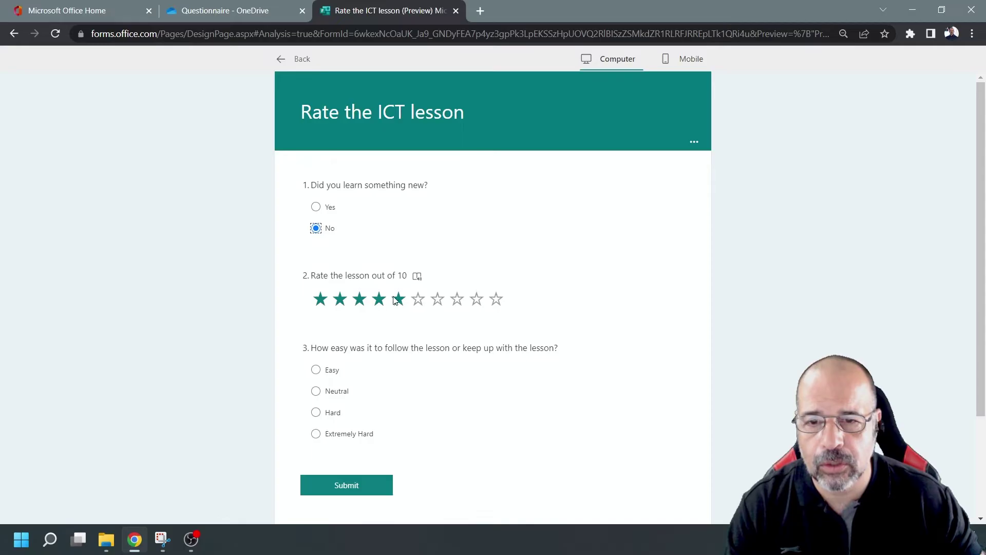
click(418, 299)
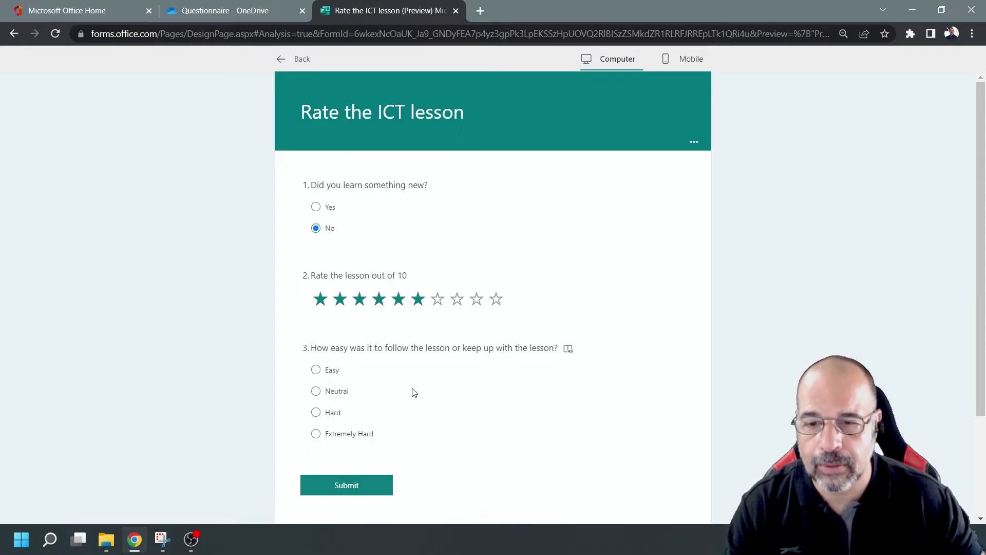
click(316, 391)
click(346, 484)
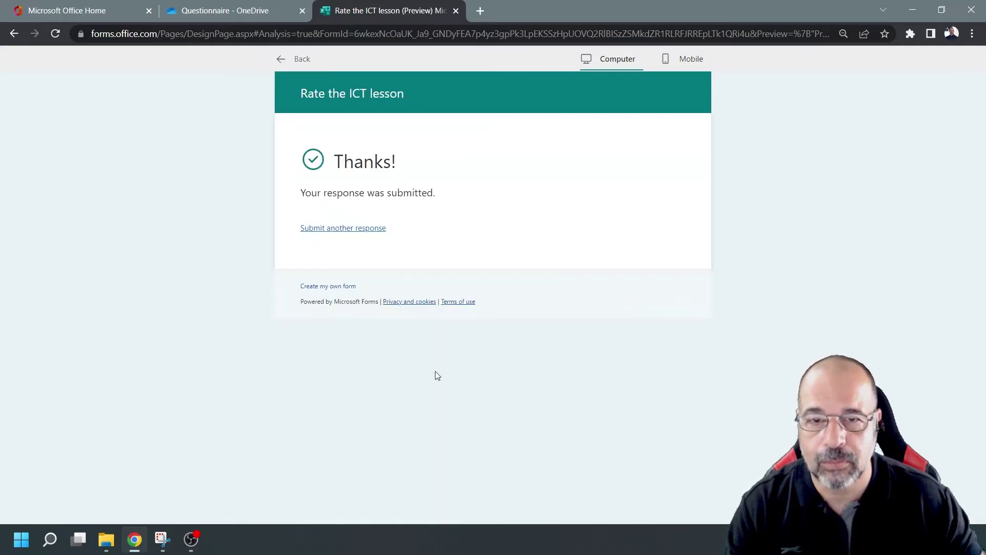
click(285, 71)
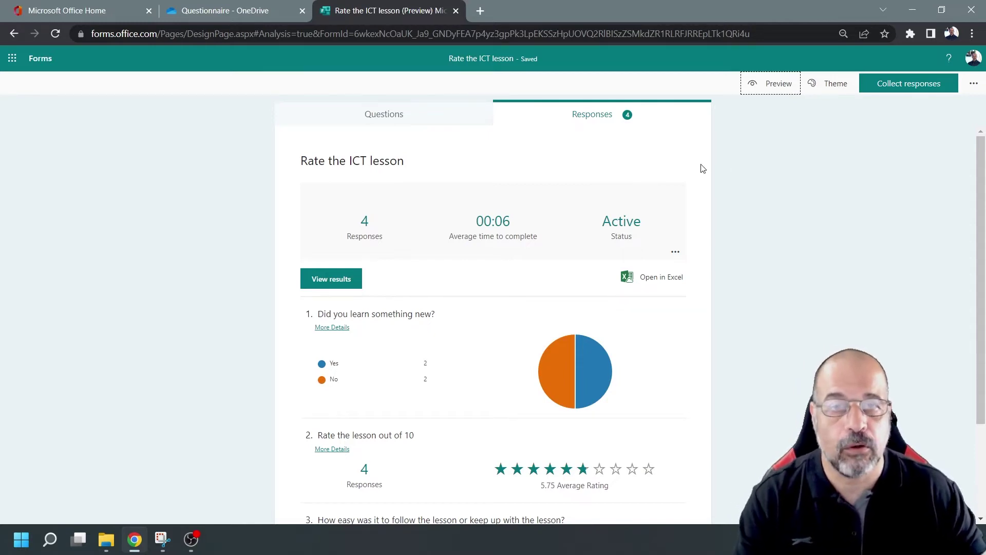
- Review the response summary, and open the linked workbook Rate the ICT lesson.xlsx from the Questionnaire folder in OneDrive beside the form
scroll(445, 265, down, 2)
scroll(462, 273, up, 2)
scroll(637, 288, down, 1)
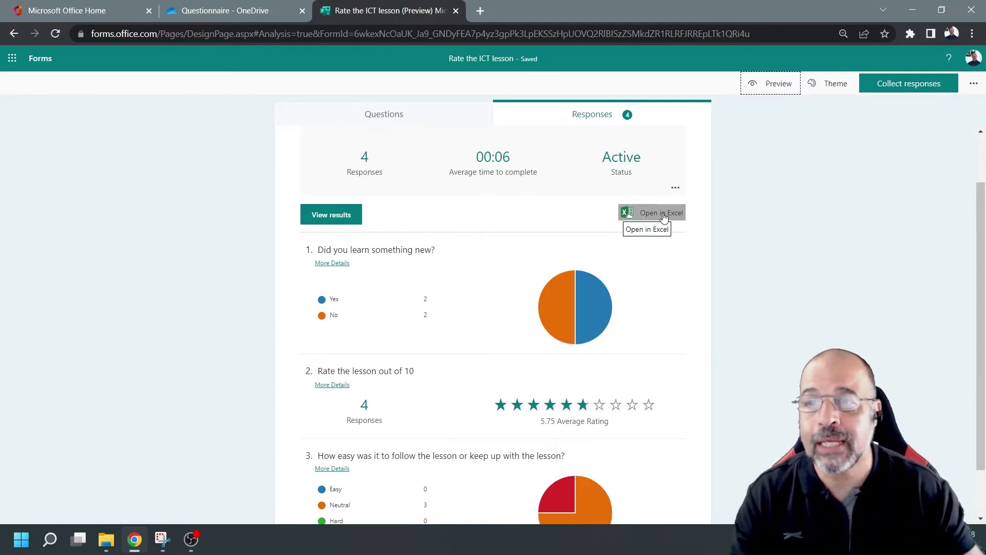
click(237, 11)
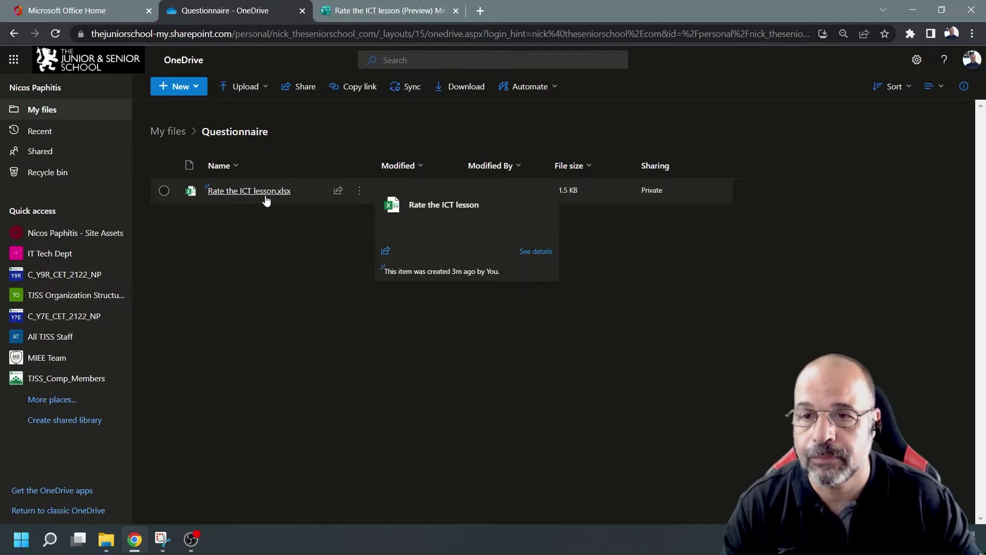
click(272, 192)
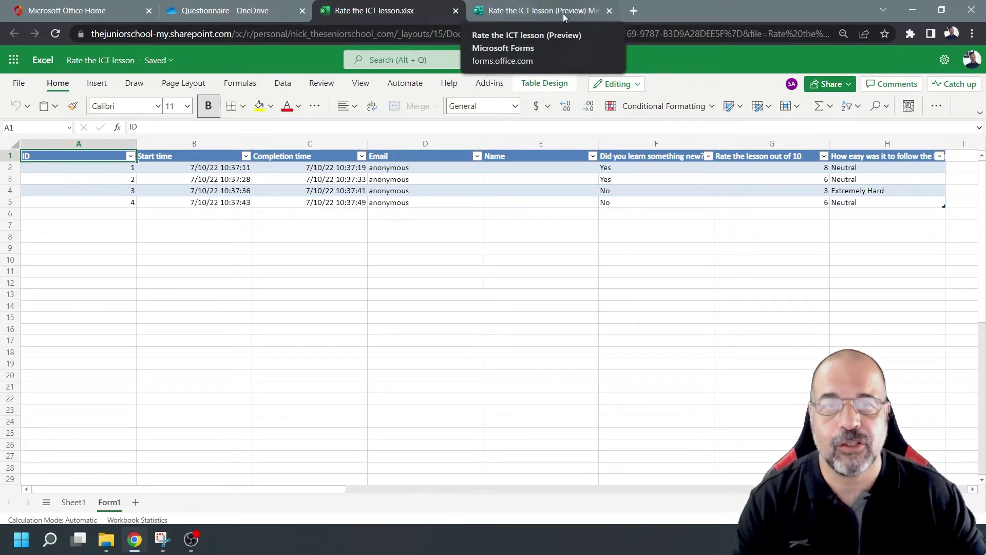
drag(557, 10, 400, 10)
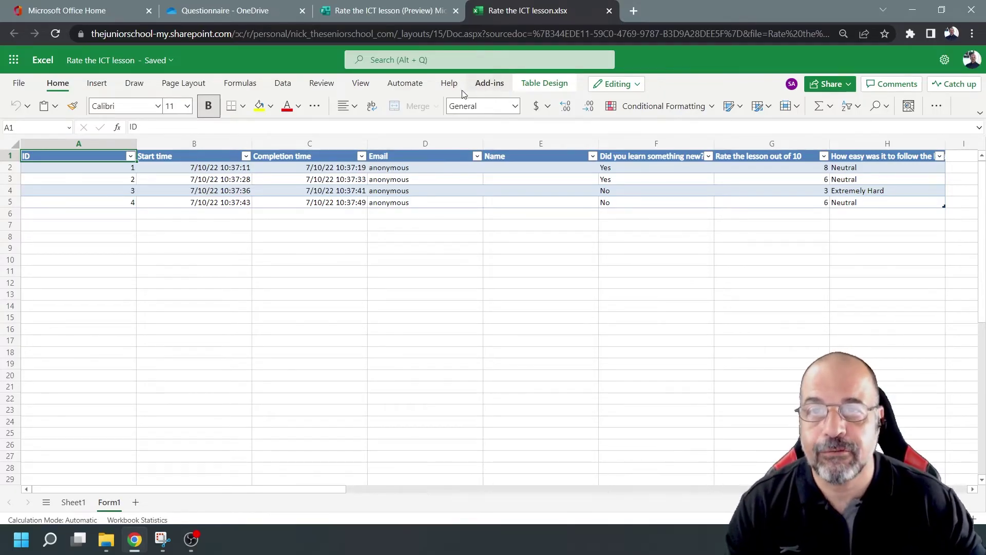
- Submit another response through the form preview with Yes, 10 stars and Easy, and return to the online workbook
click(401, 16)
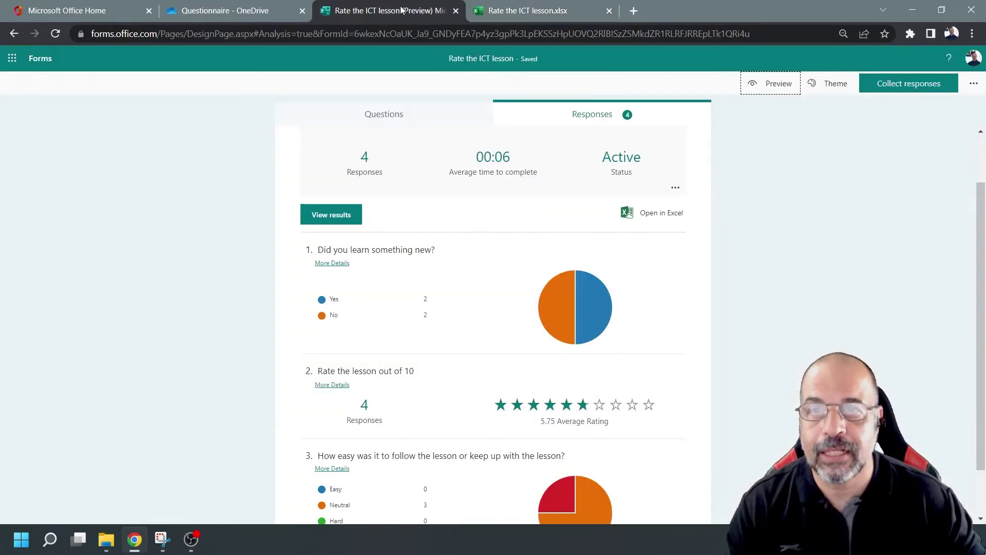
click(789, 83)
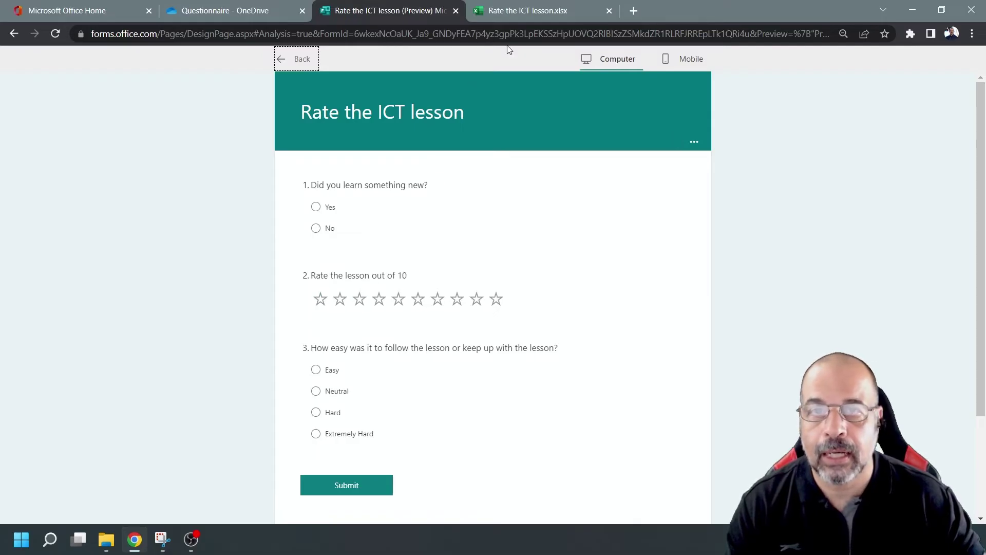
click(517, 13)
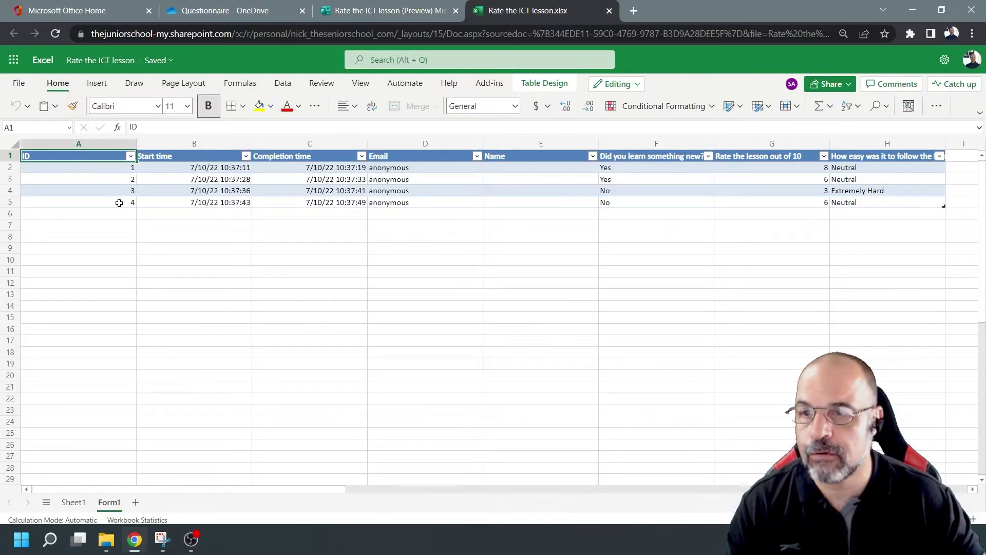
click(425, 16)
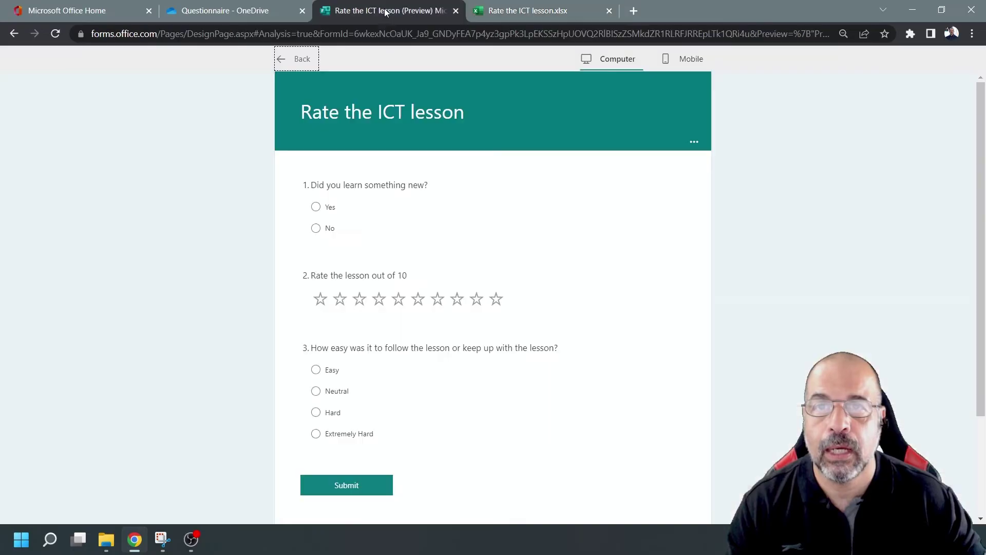
click(315, 207)
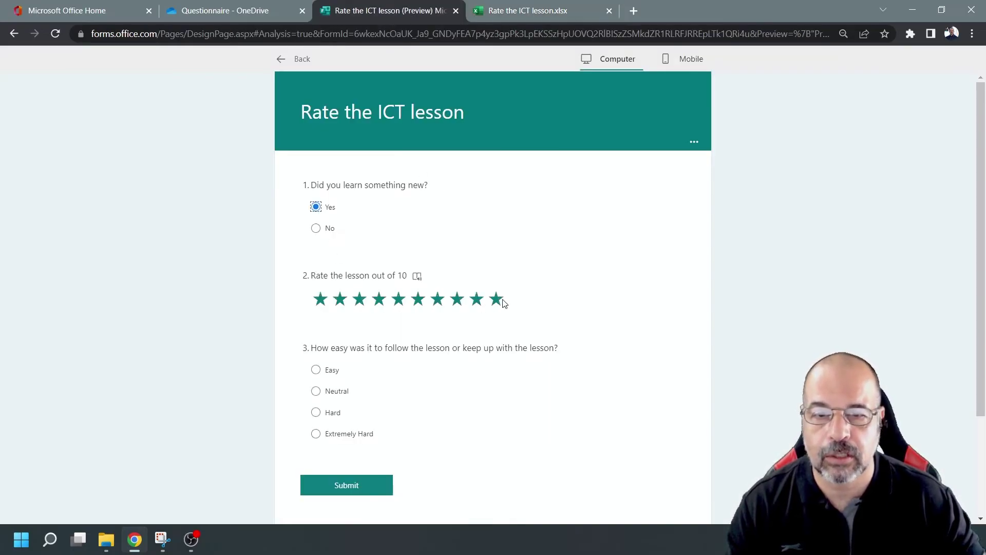
click(497, 299)
click(332, 371)
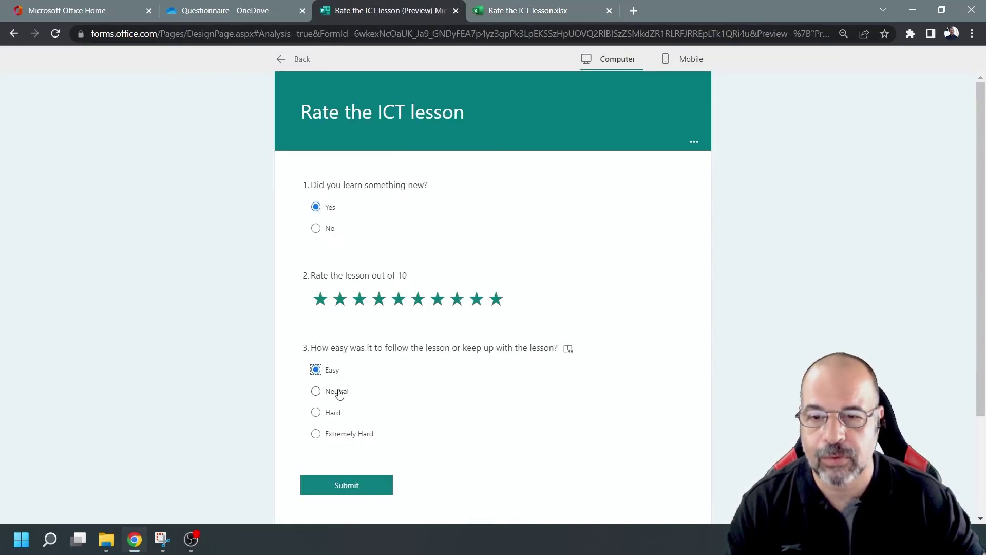
click(347, 485)
click(519, 10)
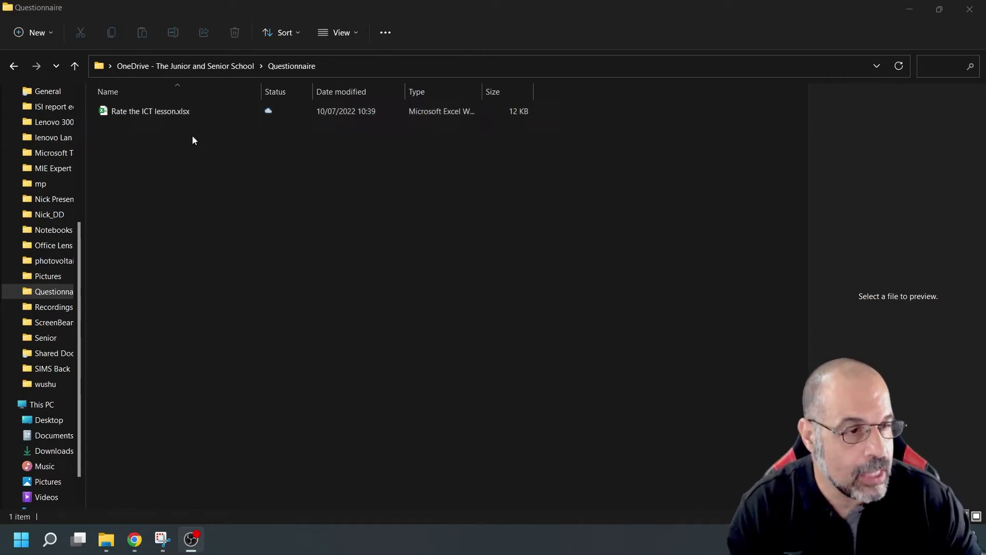
- Open Rate the ICT lesson.xlsx from the synced Questionnaire folder in desktop Excel and maximize its window
click(208, 110)
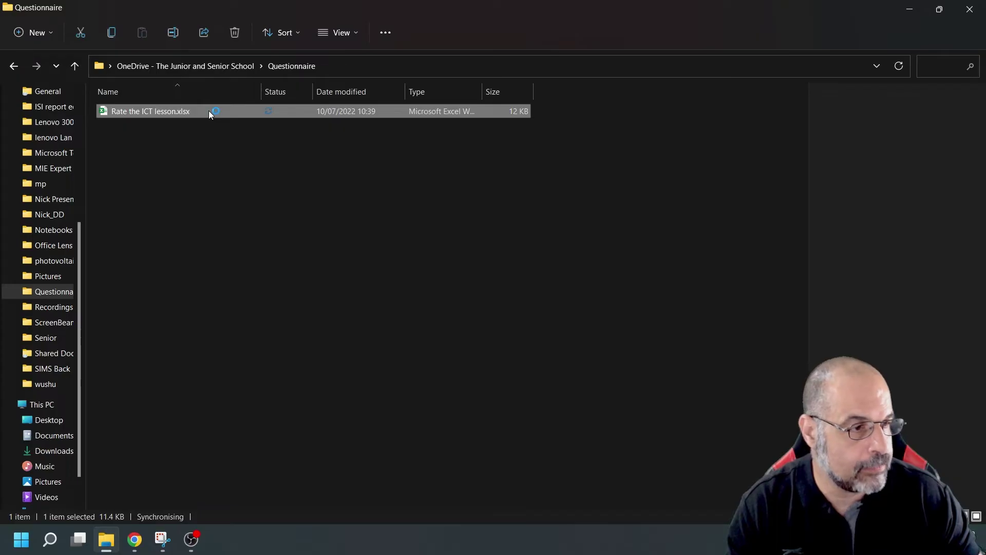
click(219, 539)
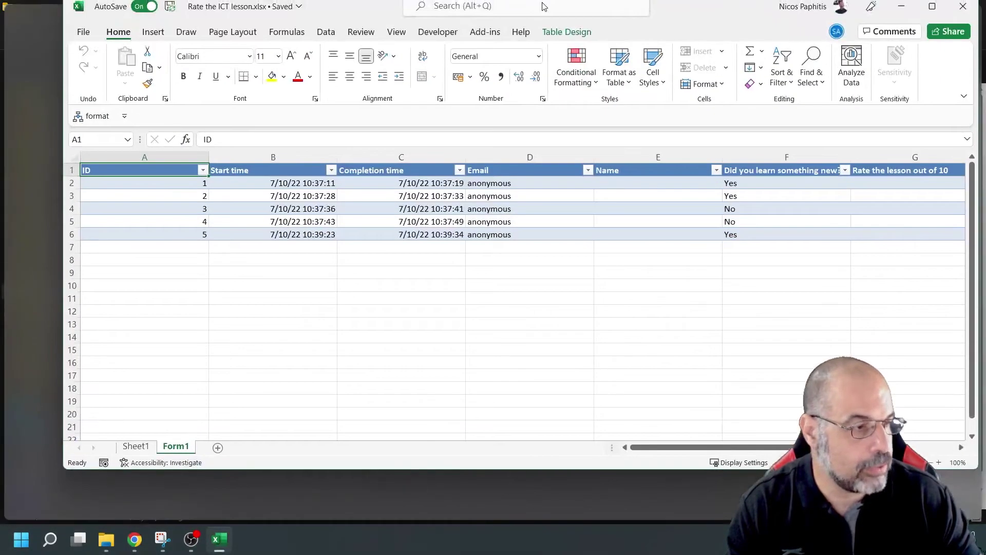
double_click(544, 7)
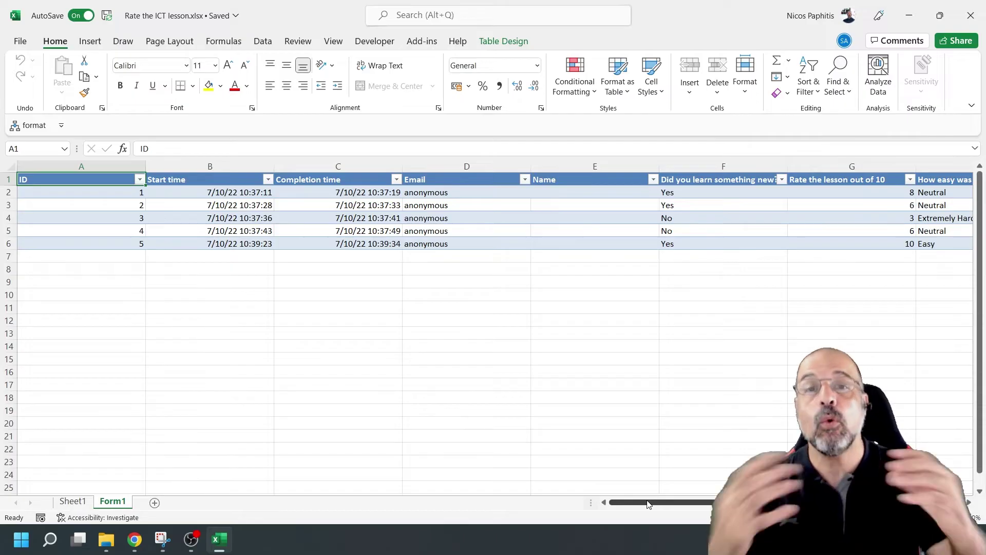
- Auto-fit the width of all columns on the Form1 sheet
drag(648, 504, 688, 503)
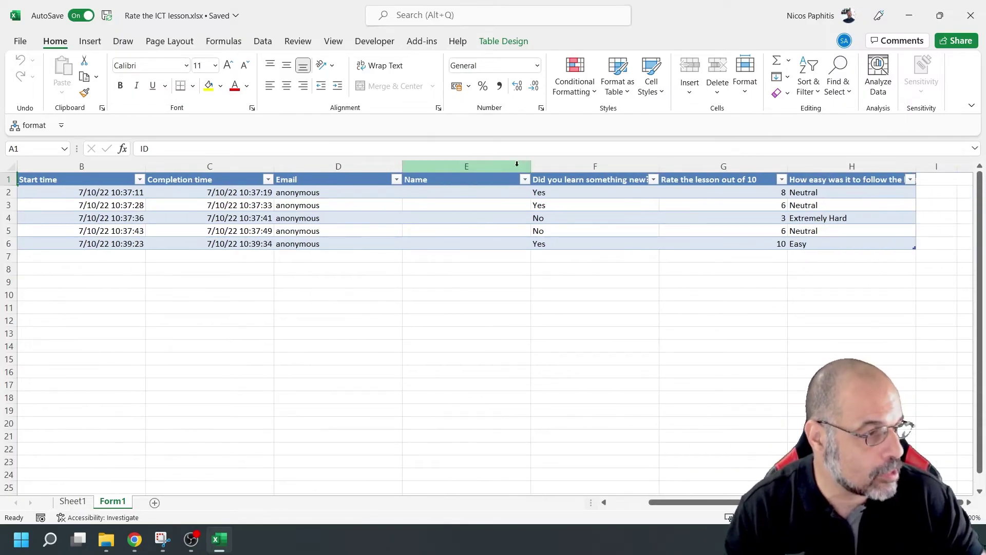
click(7, 170)
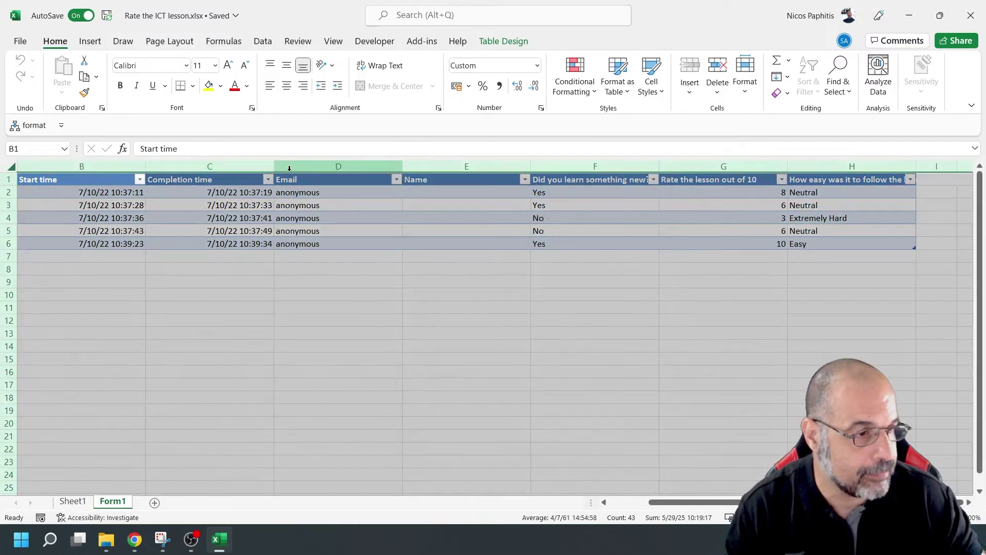
double_click(275, 167)
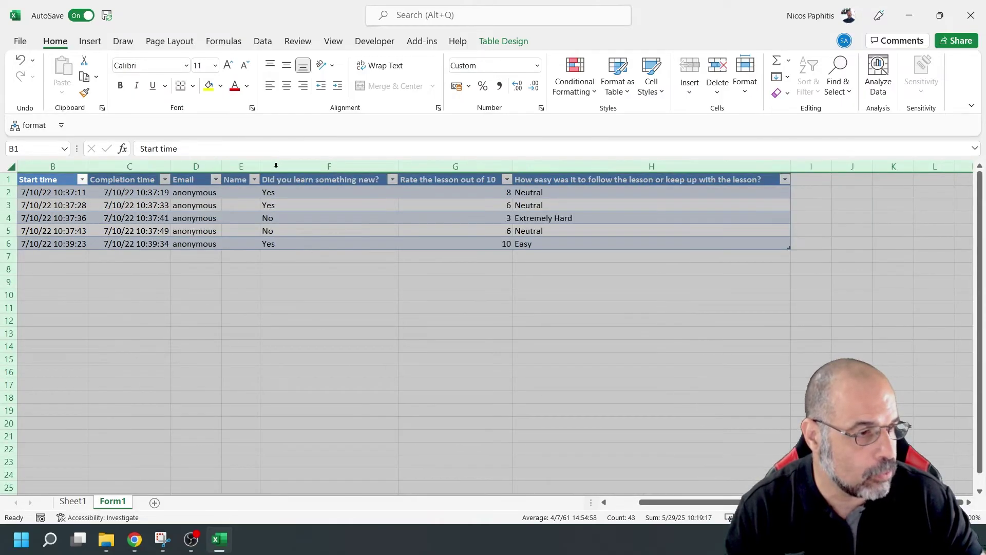
- Widen column G slightly and narrow question columns H and F to make the response table more compact
click(491, 165)
mouse_move(512, 167)
mouse_down()
mouse_move(455, 170)
mouse_move(529, 168)
mouse_up()
drag(807, 165, 598, 166)
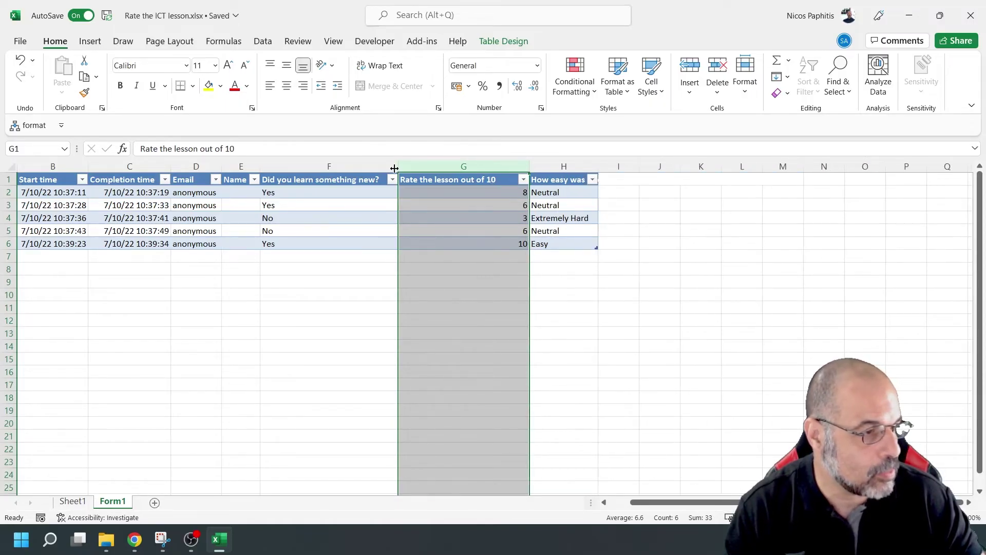
drag(397, 170, 318, 170)
click(664, 223)
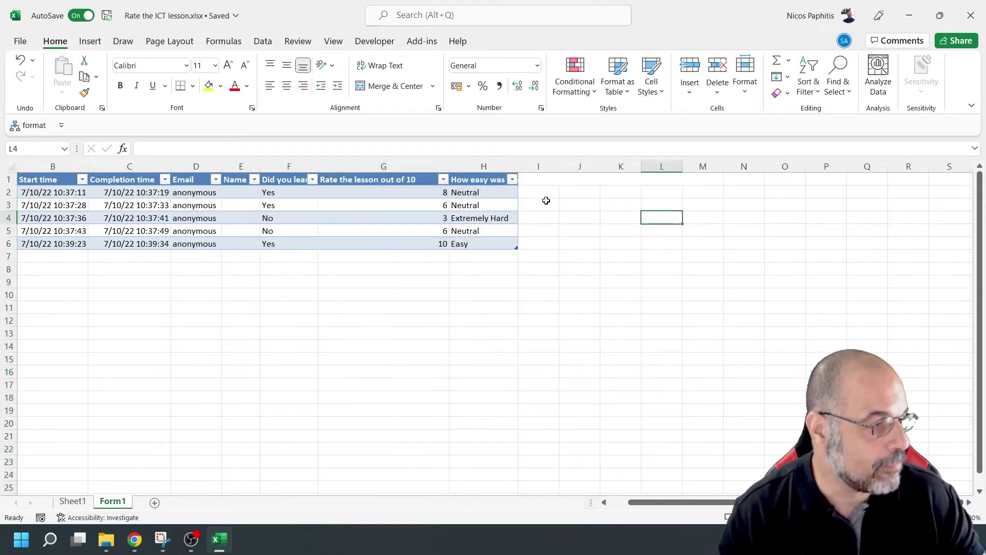
- Enter the labels Yes in J2 and No in J3 beside the response table
click(575, 190)
text(Yes)
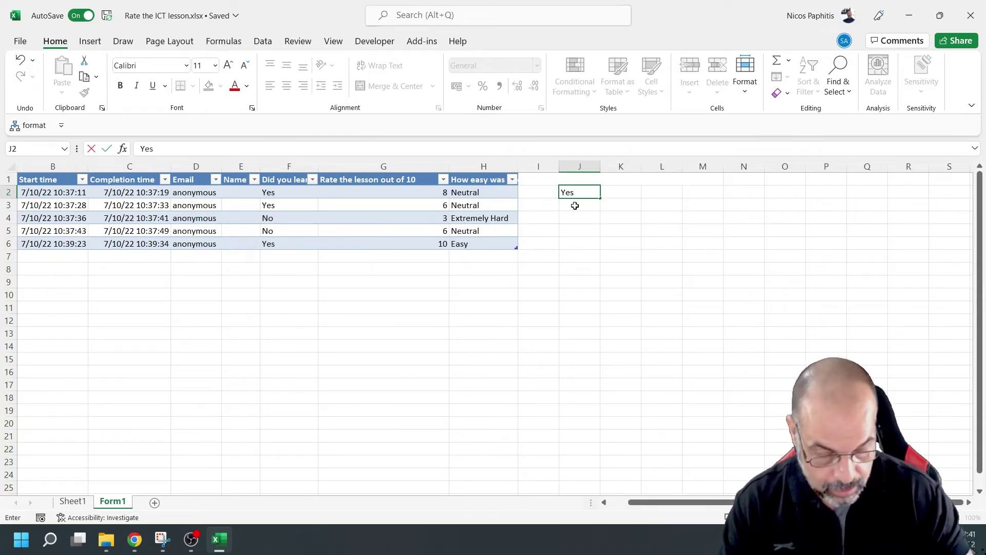
key(Return)
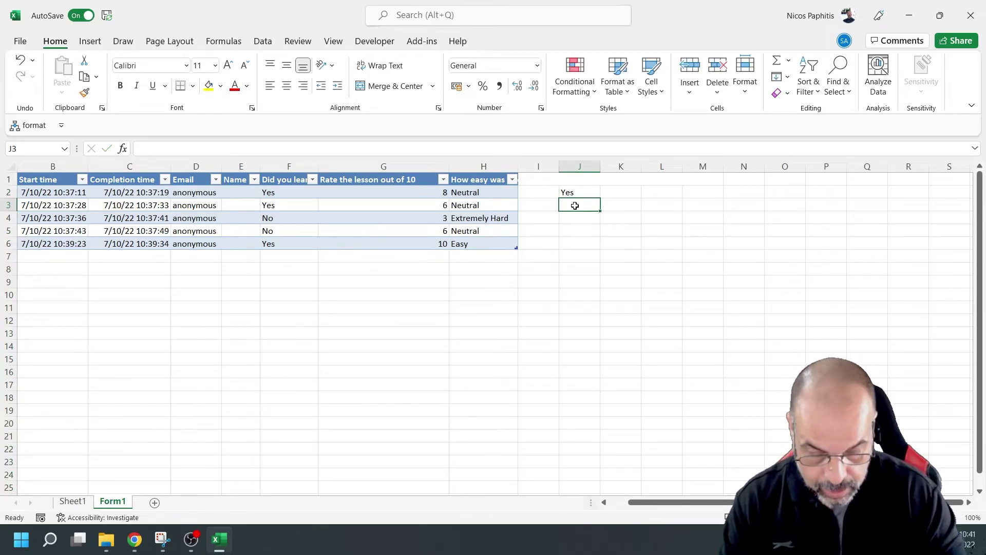
text(No)
- Widen column K and enter =countif(F:F,"yes") in K2 to count the Yes answers
click(612, 193)
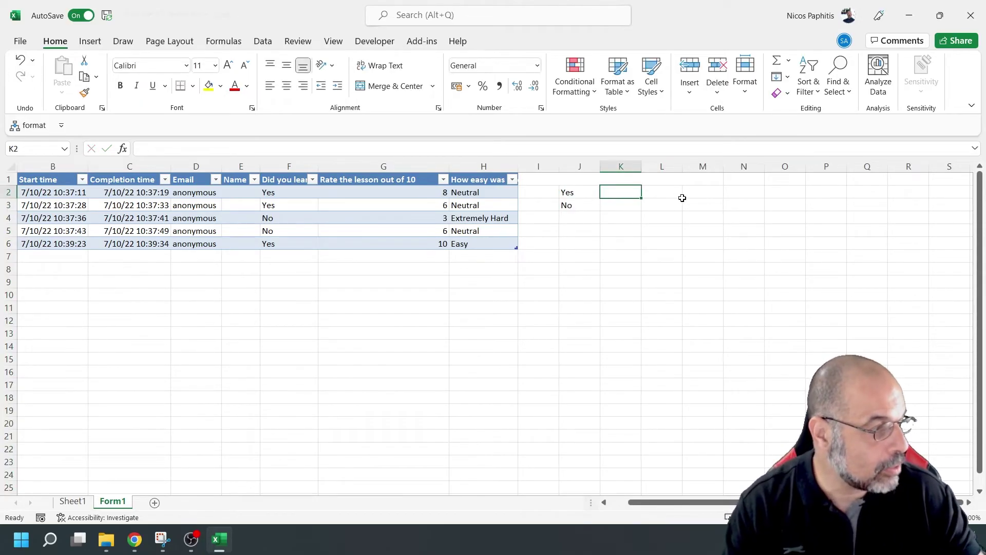
drag(641, 166, 676, 169)
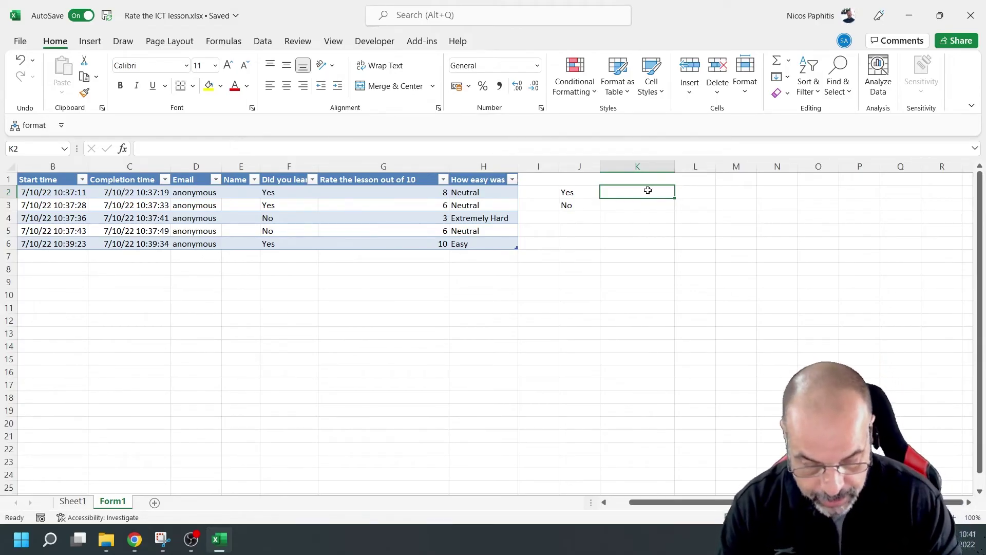
text(=countif()
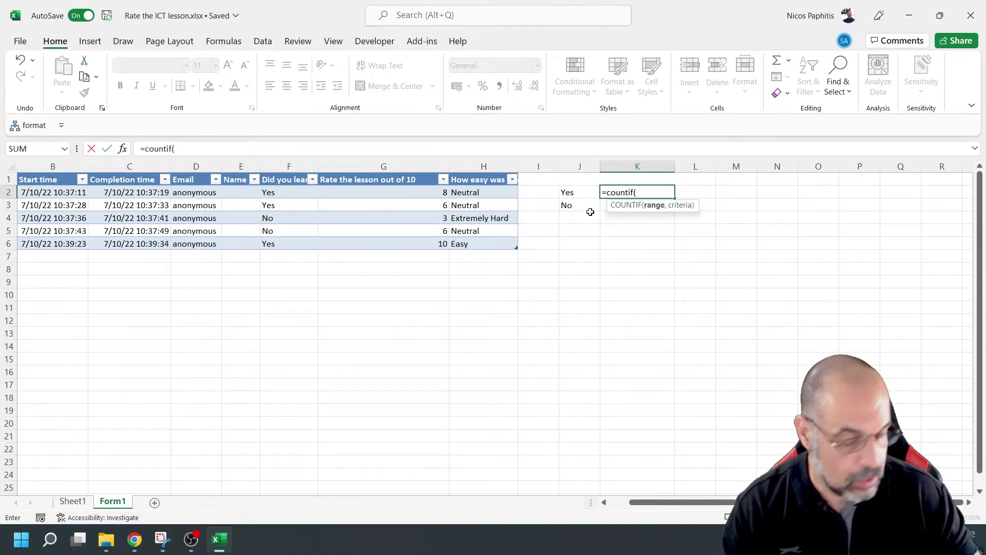
text(F:F)
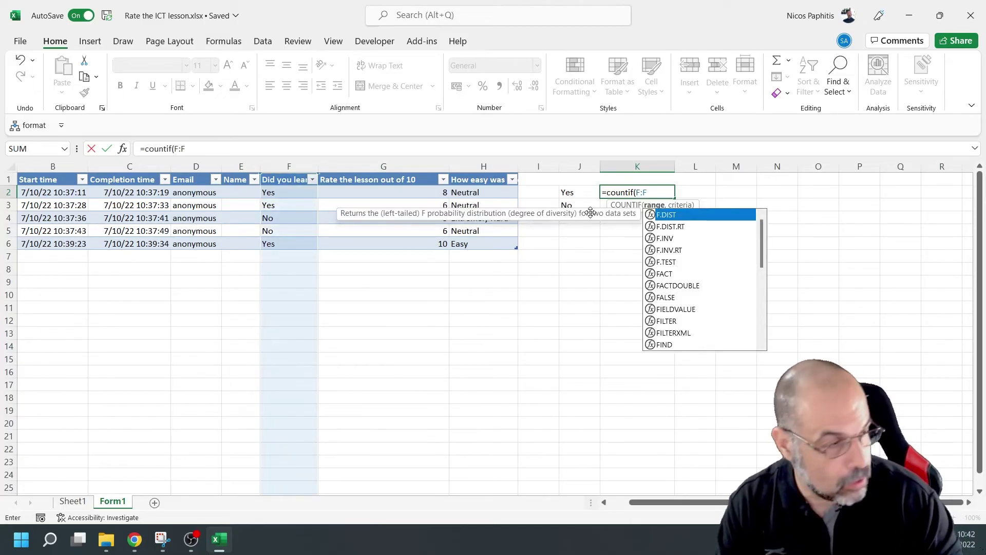
text(,)
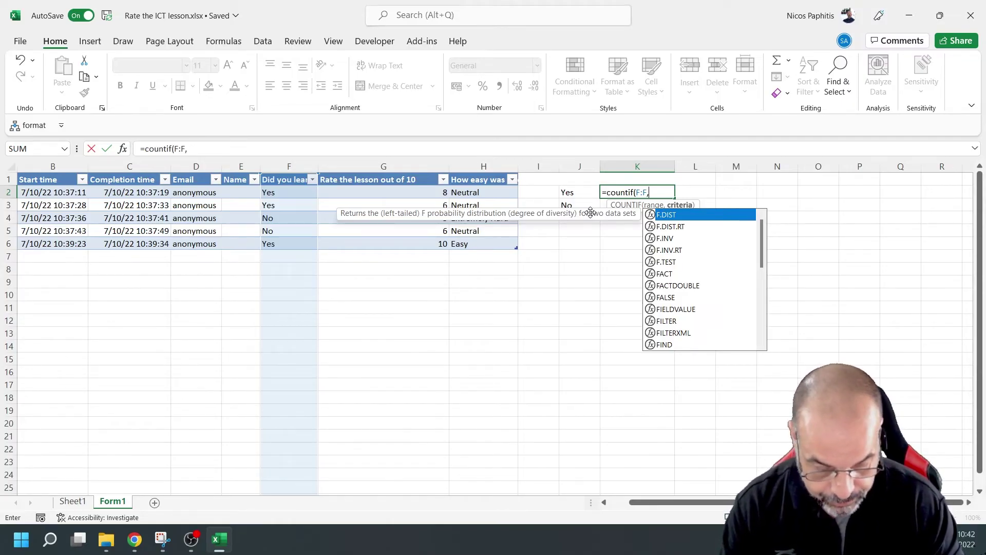
text("yes")
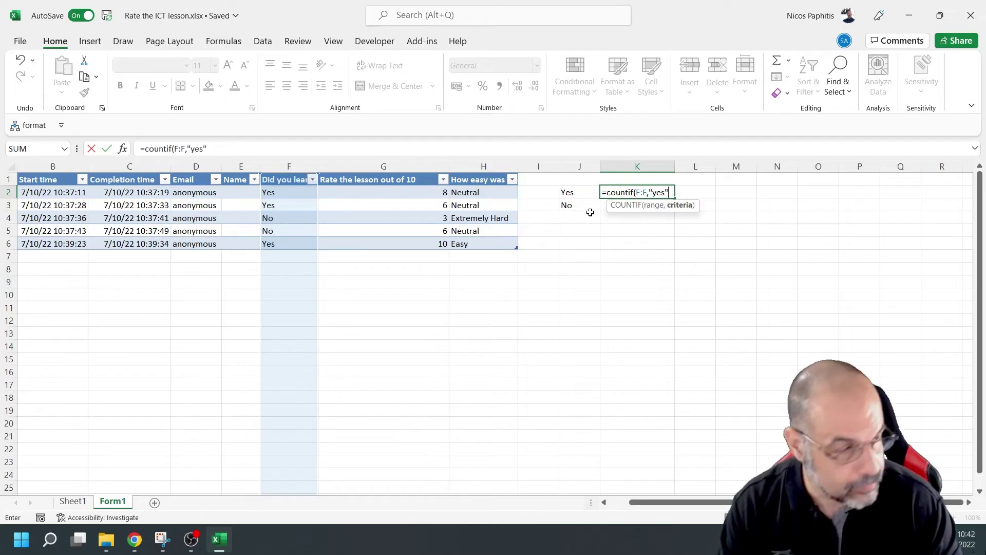
text())
key(Return)
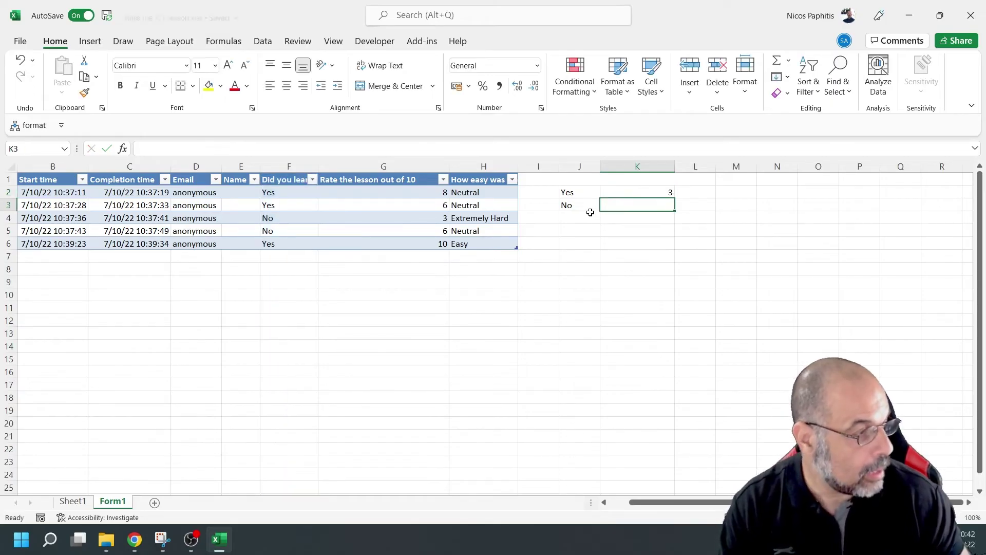
- Copy the COUNTIF formula from K2 into K3 and change its criterion to "no" to count the No answers
click(612, 189)
drag(248, 147, 134, 149)
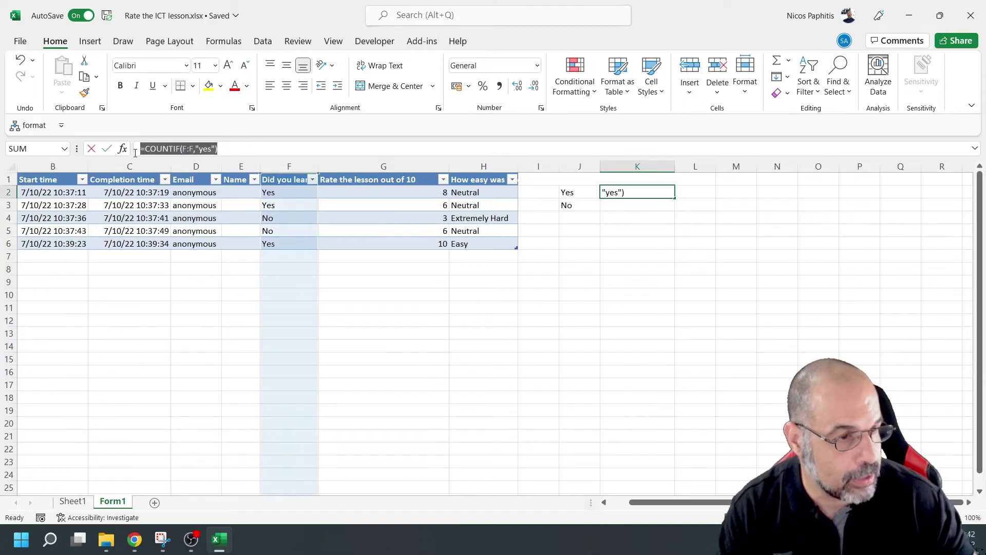
key(Escape)
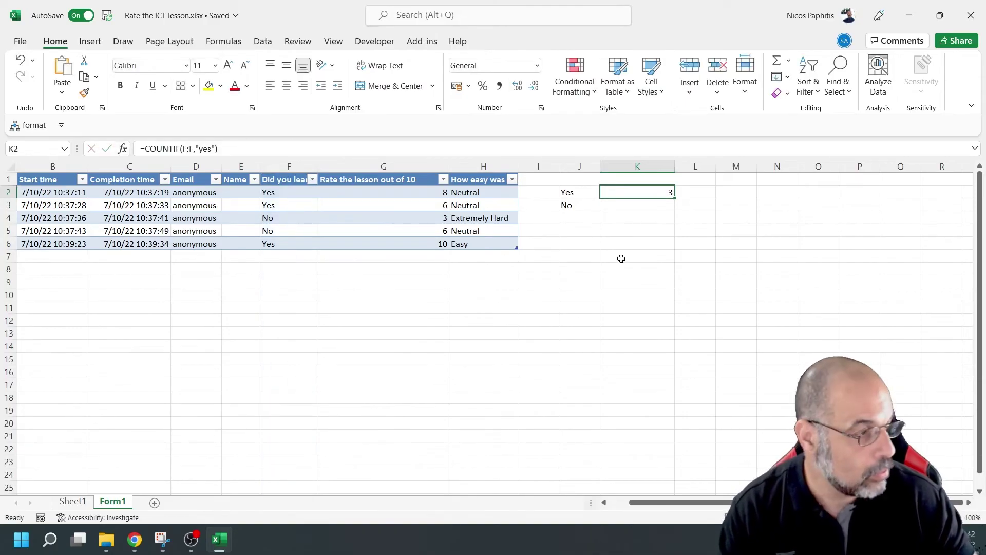
click(631, 211)
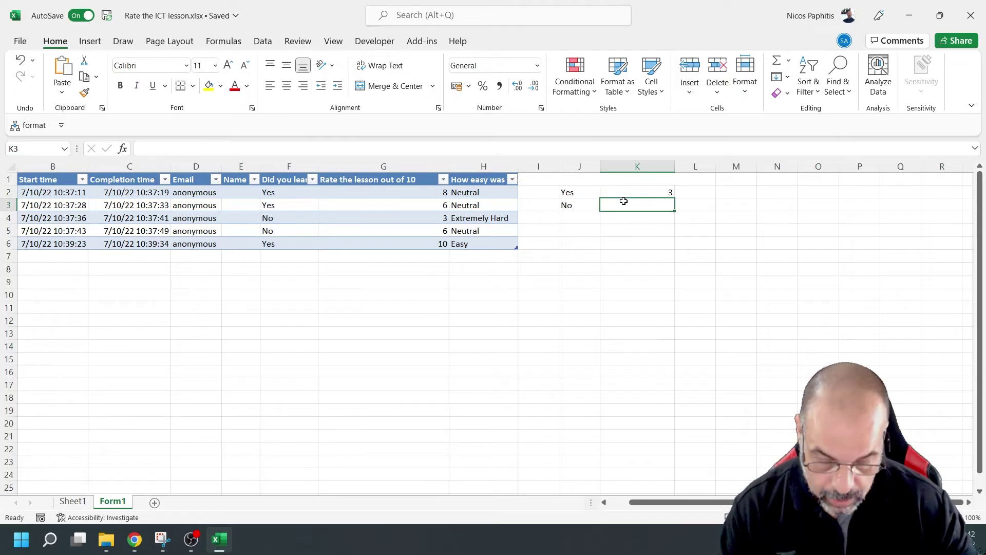
key(ctrl+v)
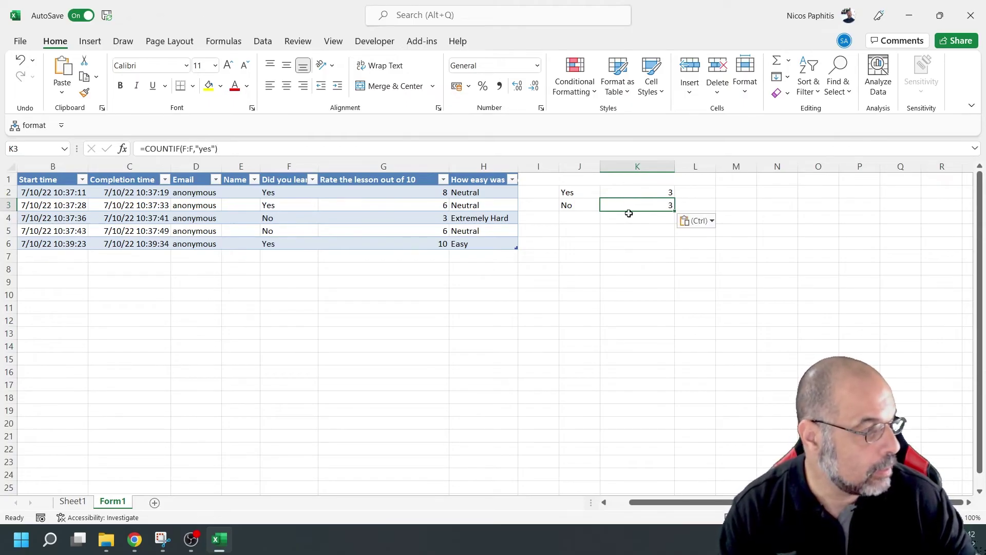
click(212, 149)
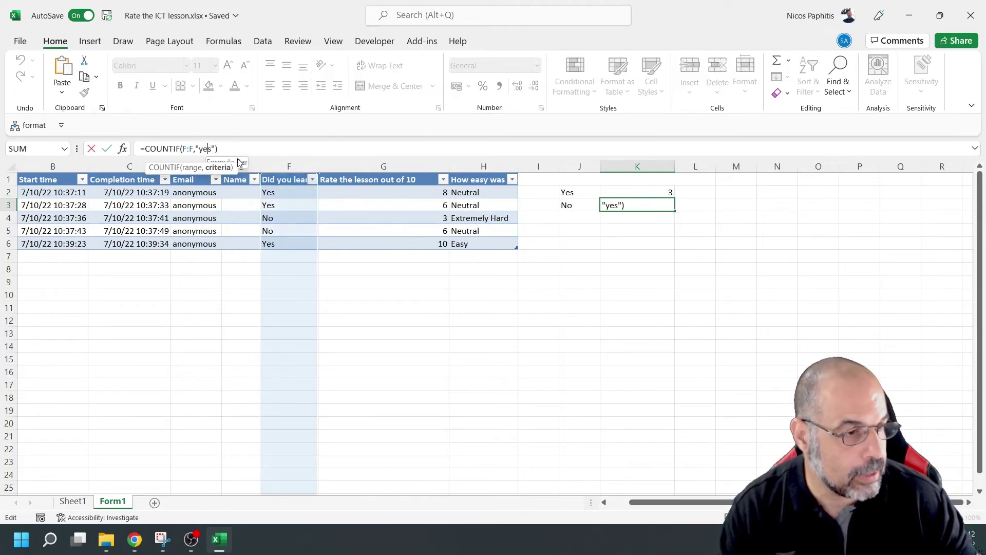
key(BackSpace)
key(BackSpace)
key(BackSpace)
text(no)
key(Return)
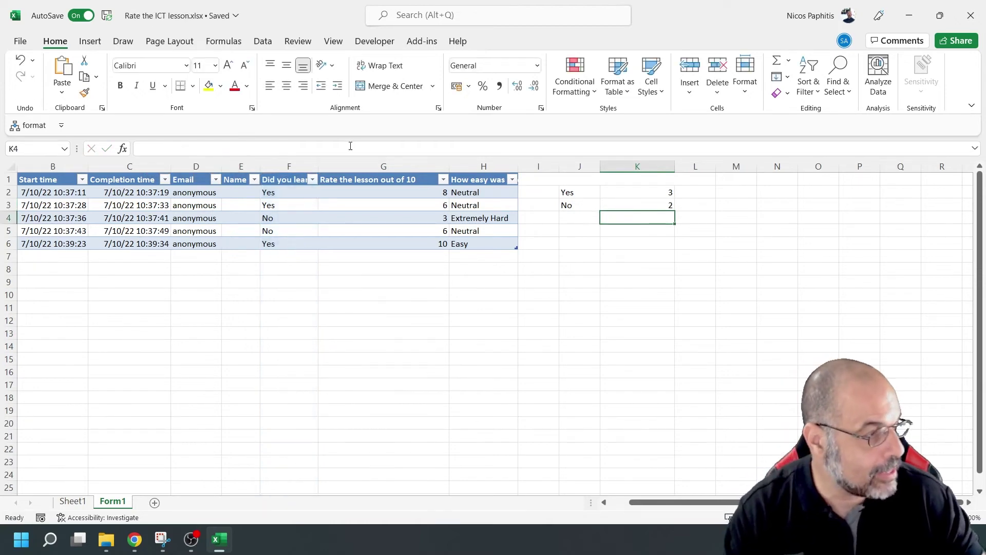
- Enter =Average(g:g) in J4 to average the lesson ratings in column G
drag(286, 193, 288, 245)
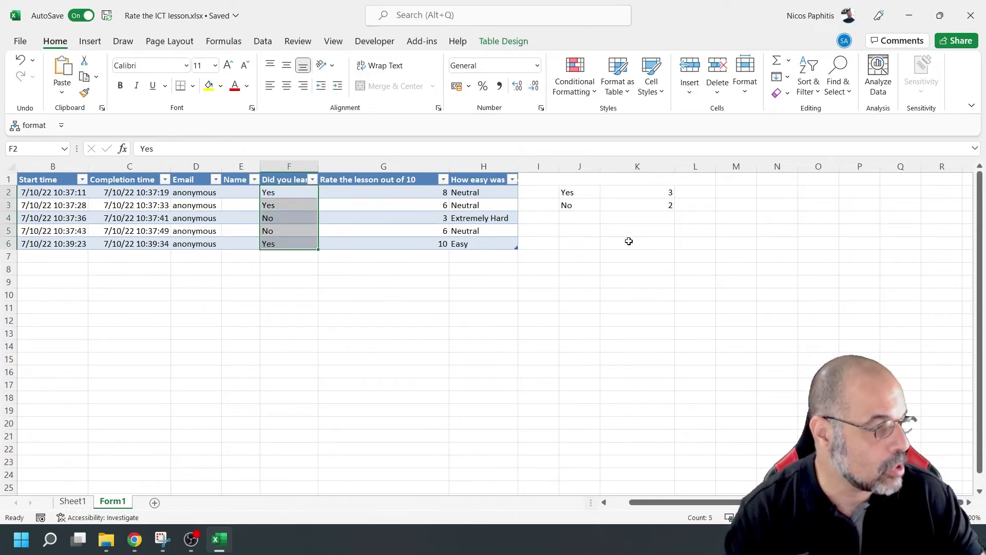
click(612, 242)
click(572, 218)
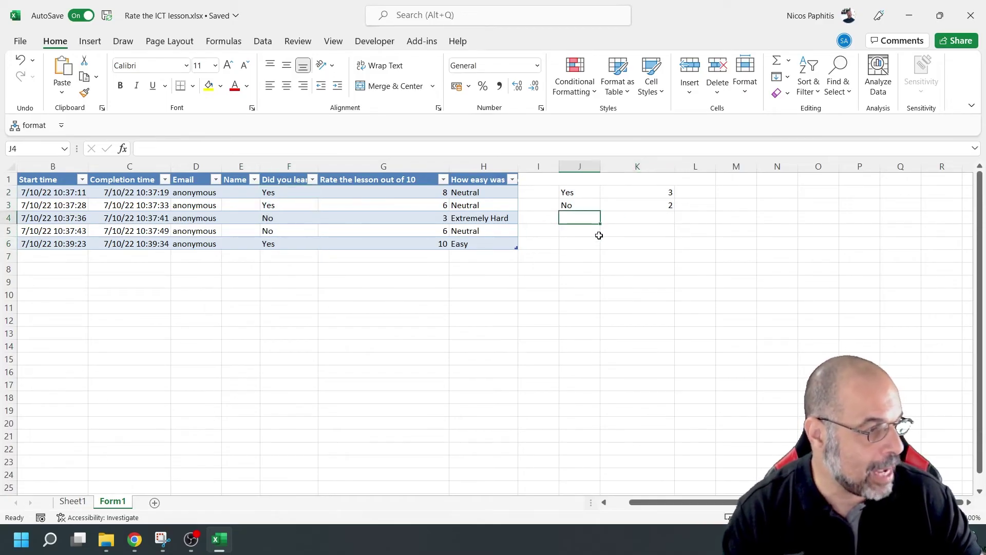
text(Average()
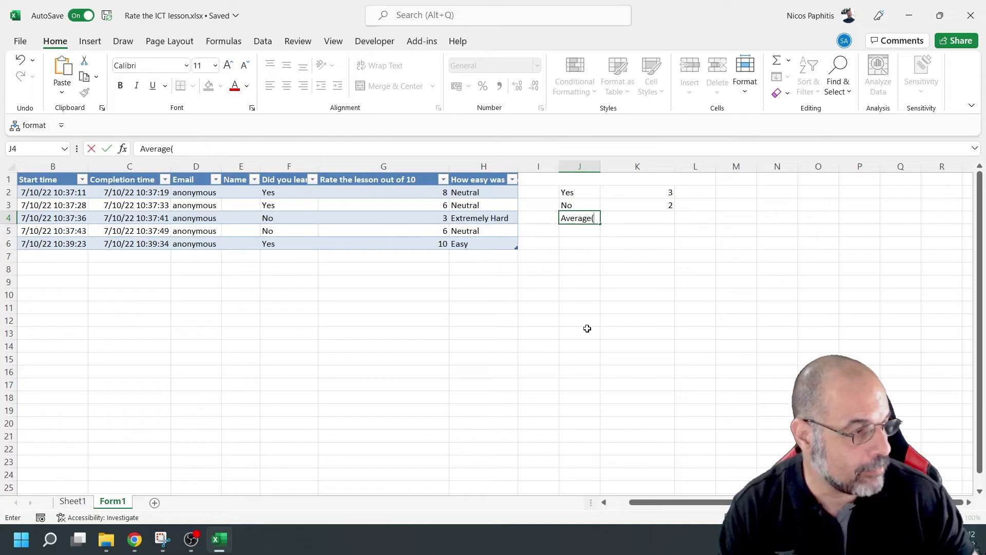
text(g:g)
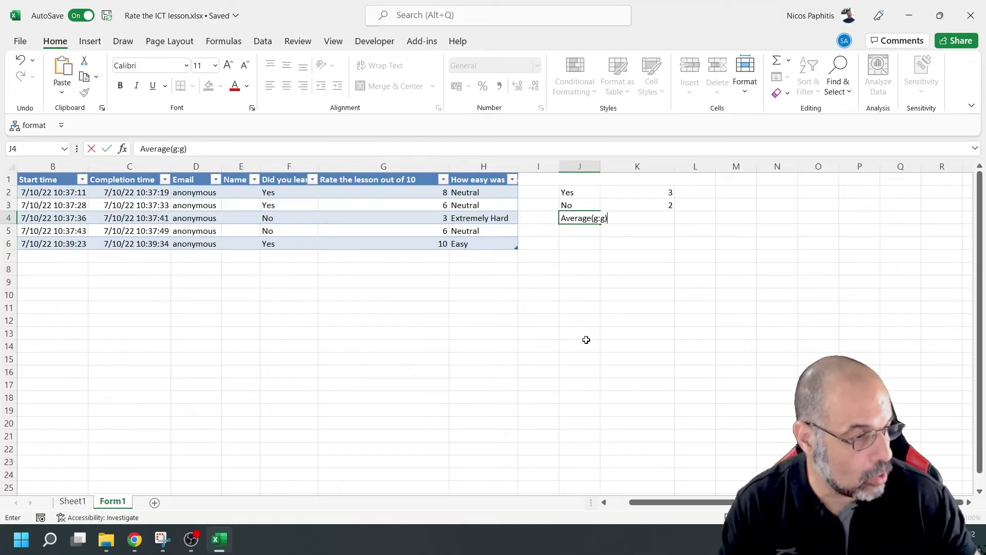
click(140, 149)
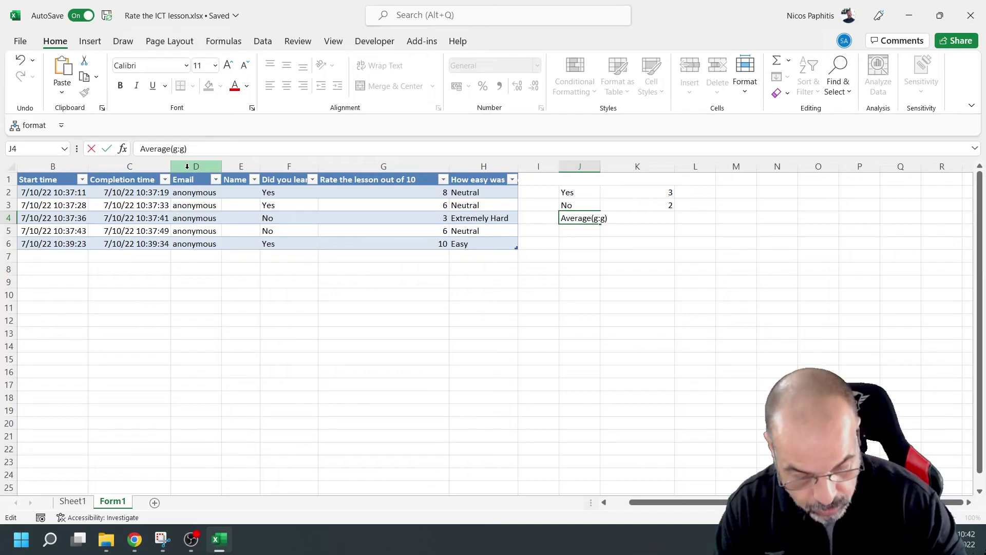
text(=)
key(Return)
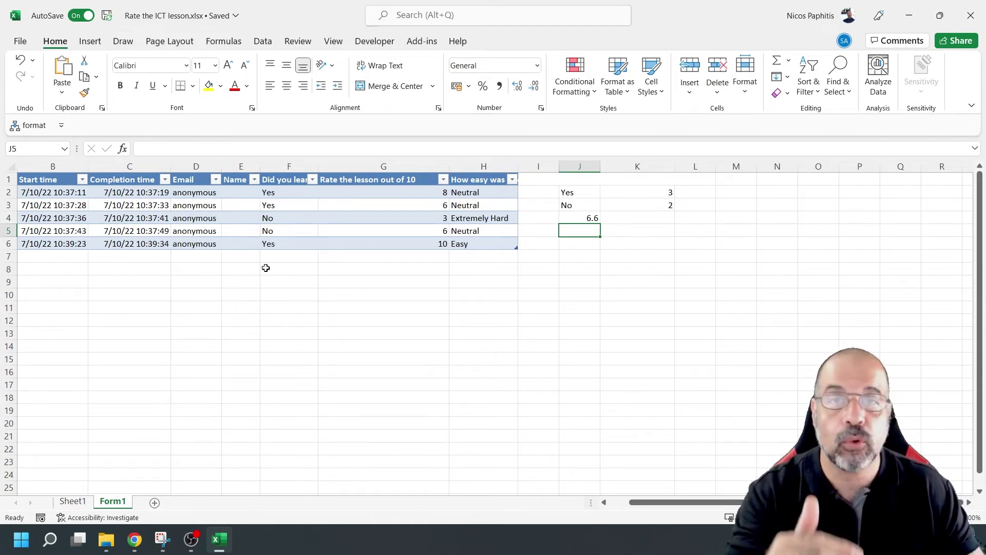
- Move the average formula from J4 to K4 and enter the label Average in J4
click(582, 218)
drag(576, 224, 619, 220)
click(577, 223)
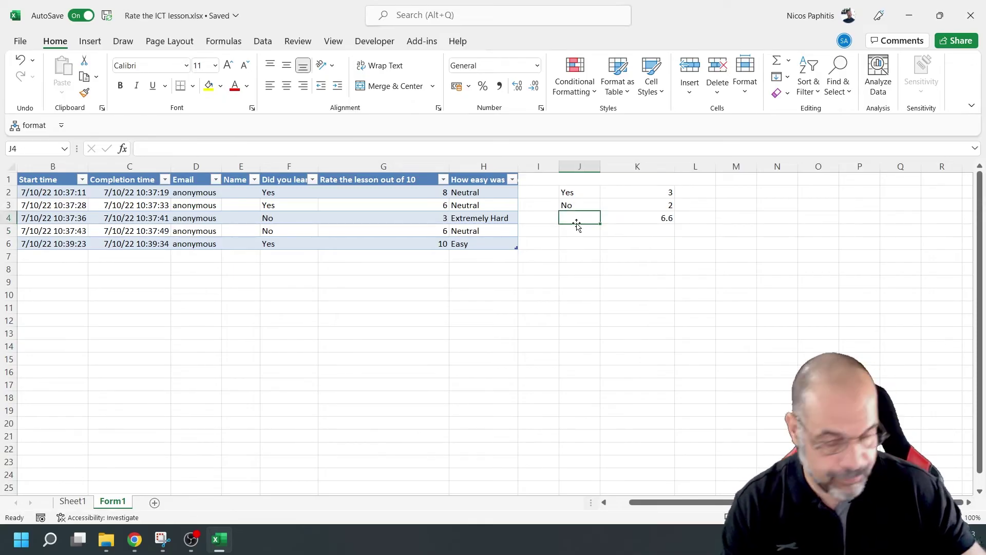
text(Average)
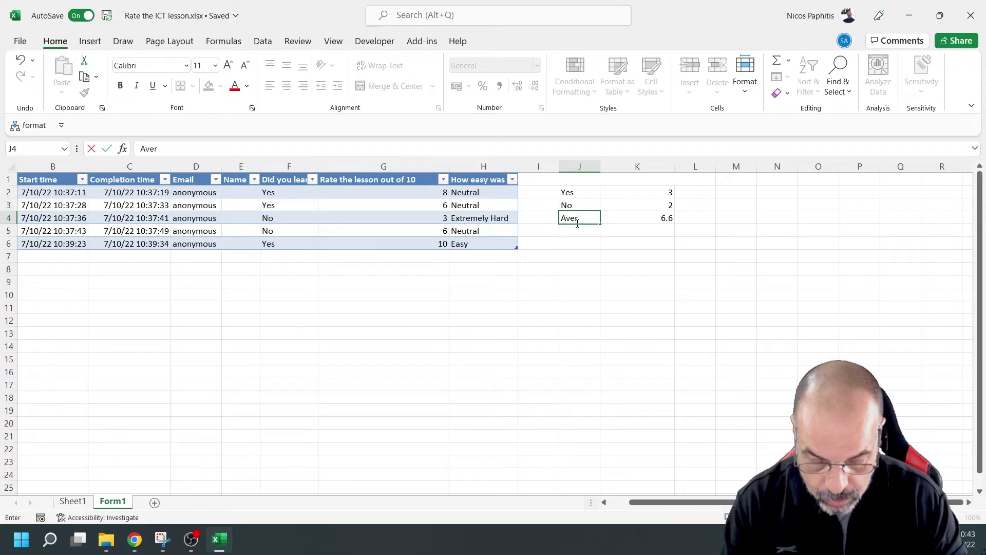
click(700, 218)
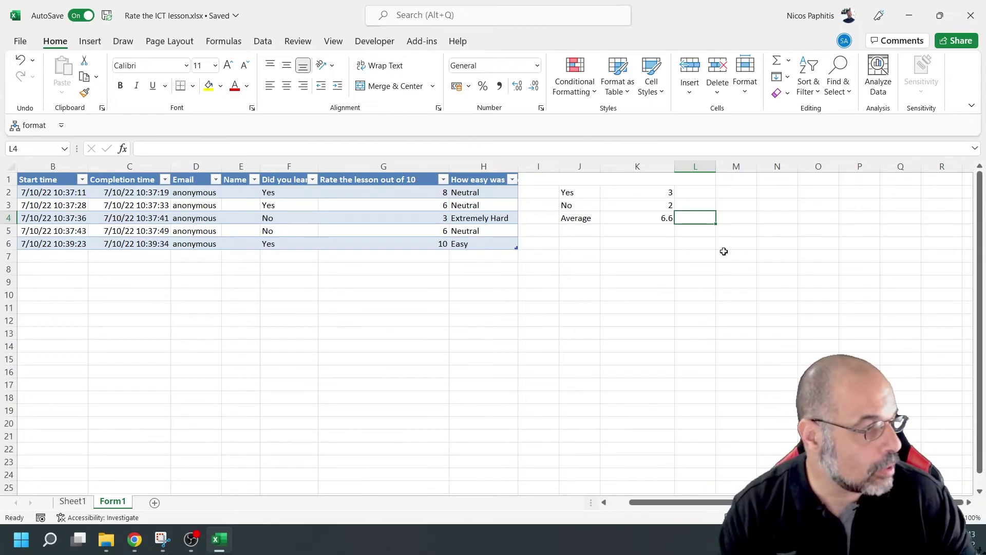
- Insert a 2-D pie chart of the Yes and No counts in J2:K3, then shrink it and place it beside the summary cells
drag(590, 193, 609, 199)
click(77, 42)
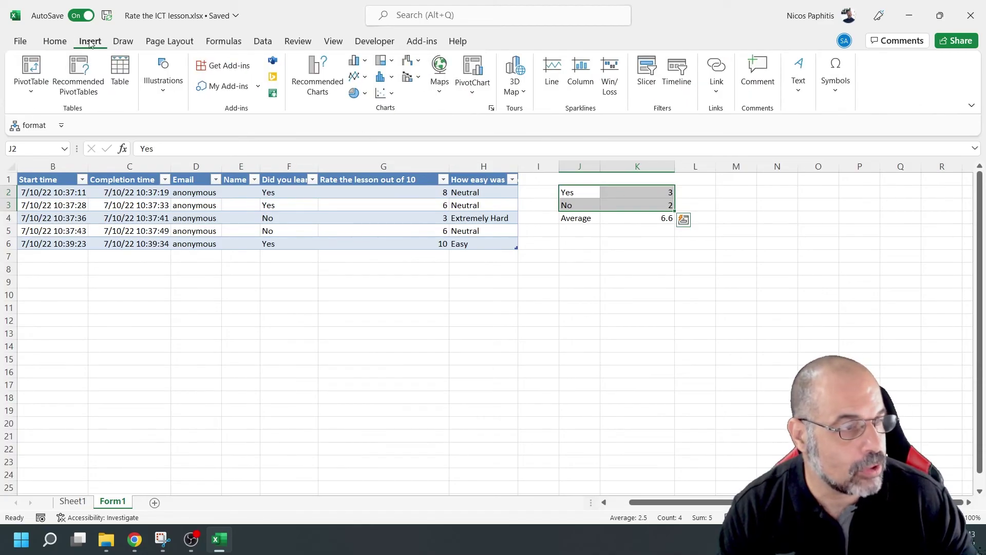
click(358, 94)
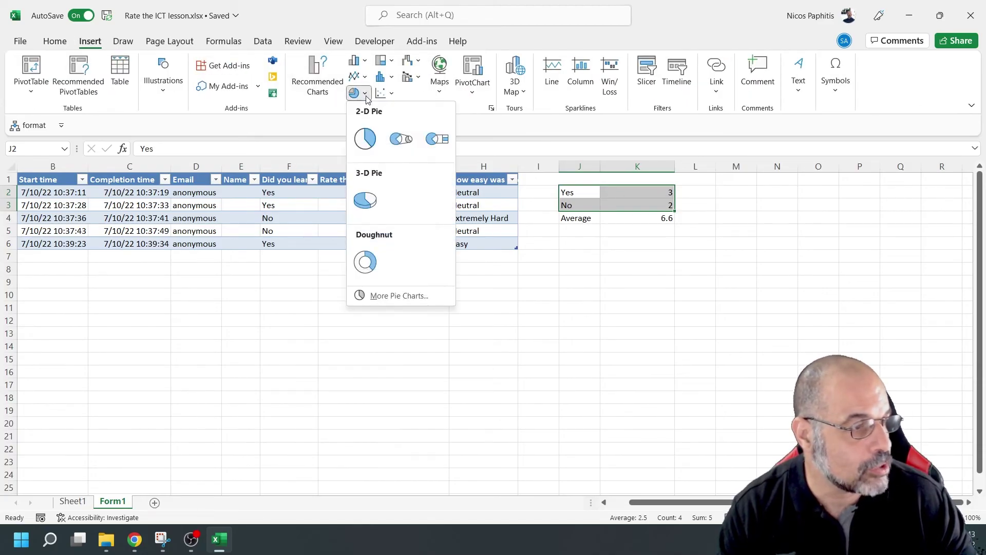
click(363, 142)
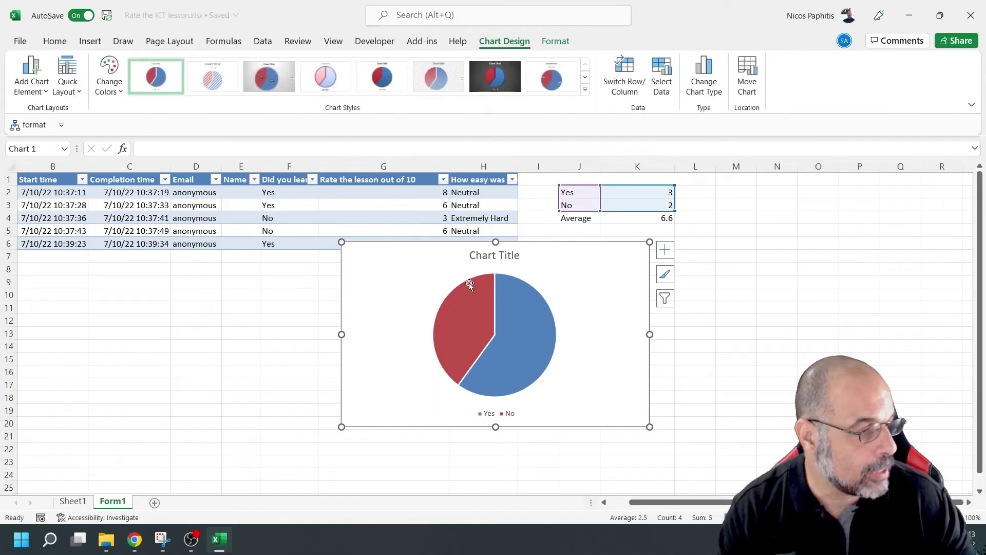
drag(342, 242, 470, 313)
drag(597, 383, 808, 263)
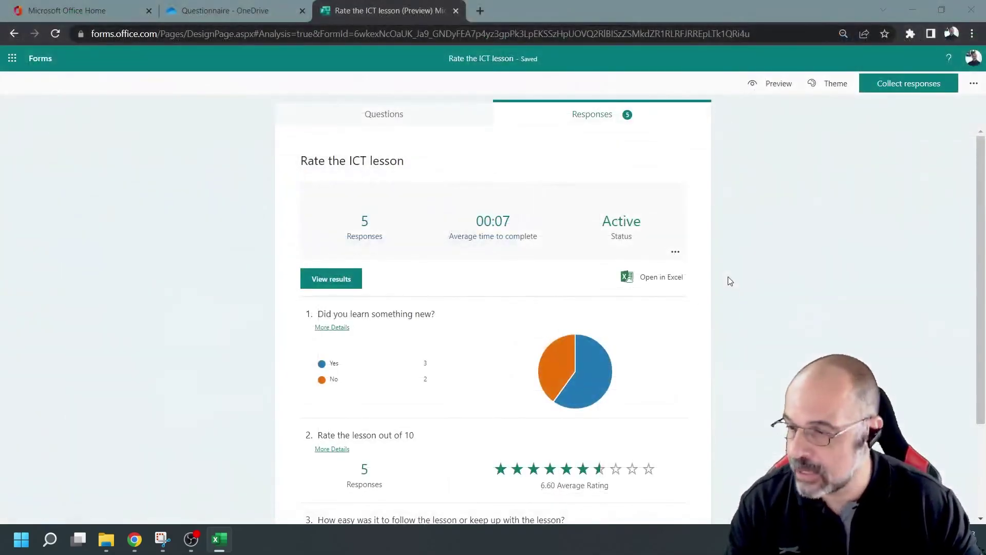
- Switch to the form in the browser and, in its preview, submit a response with Yes, a 10-star rating and Easy
click(772, 85)
click(334, 207)
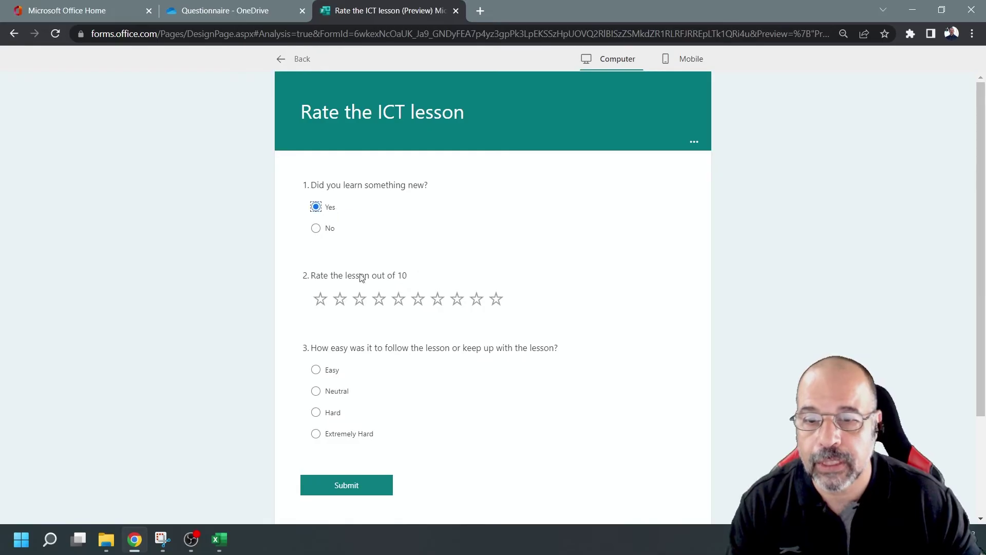
click(493, 300)
click(335, 373)
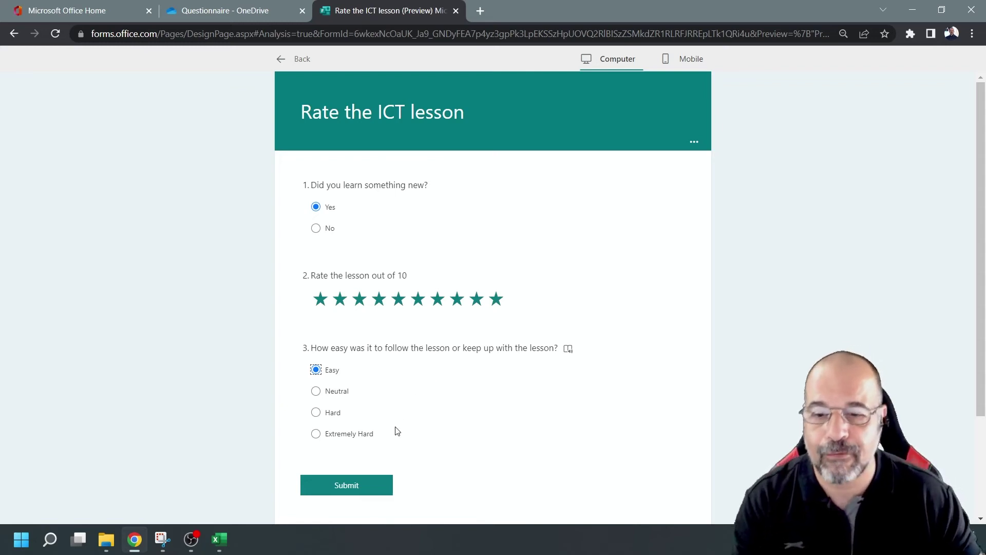
click(353, 489)
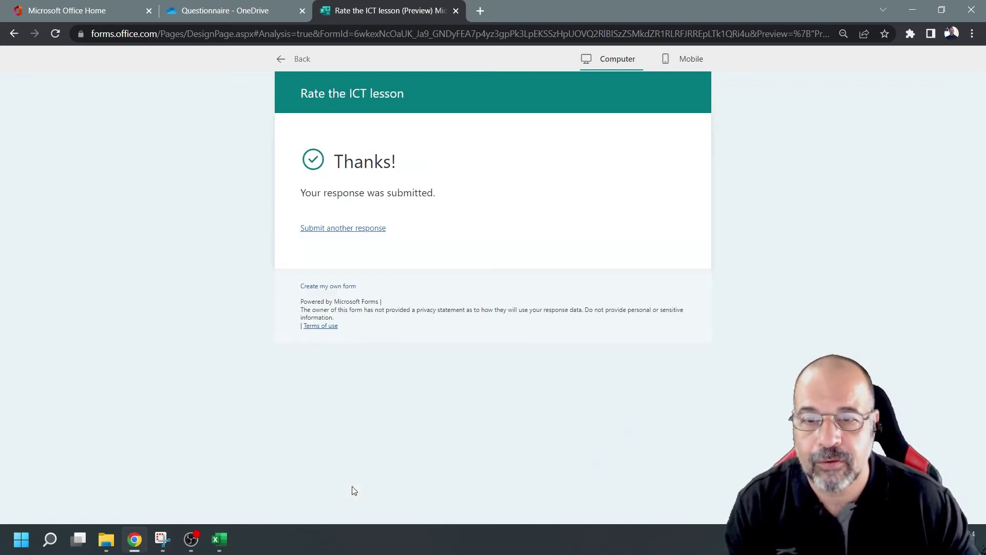
- Switch back to the Excel workbook and check the response table, the summary formulas and the pie chart slices for the new response
key(alt+Tab)
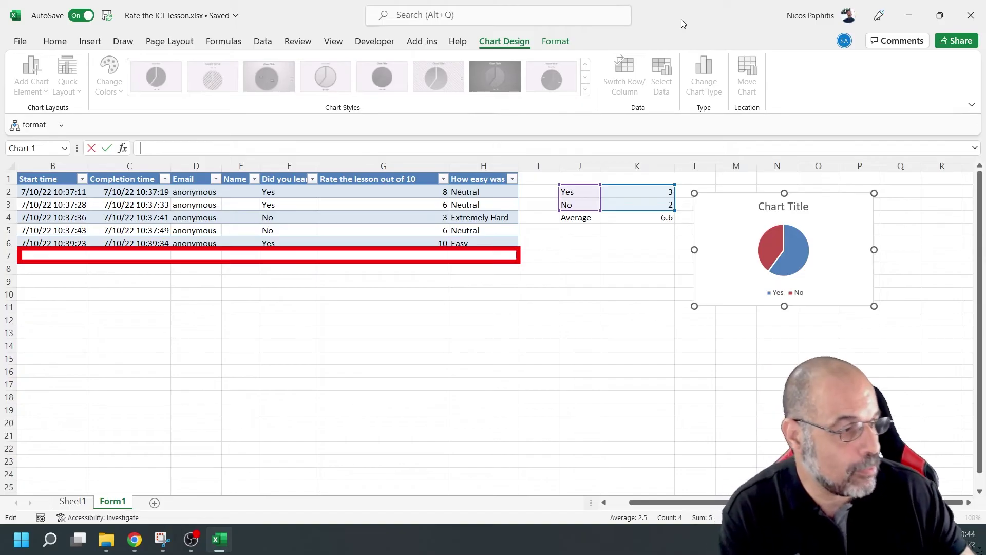
click(618, 244)
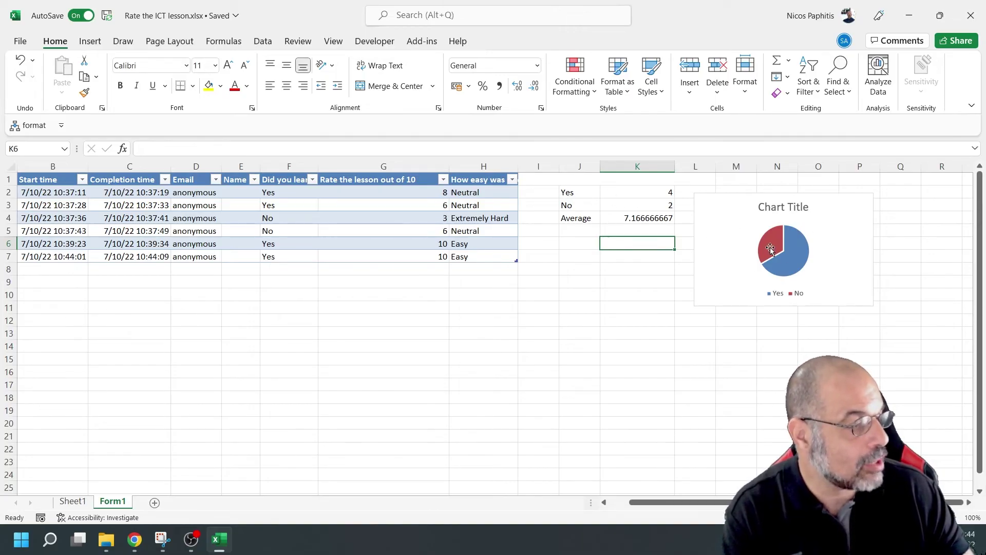
mouse_move(762, 249)
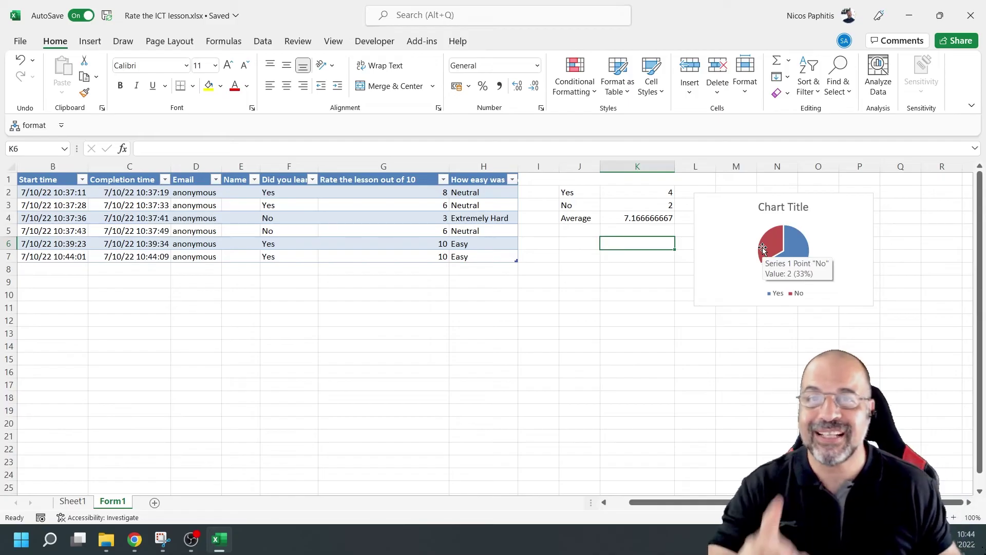
mouse_move(805, 235)
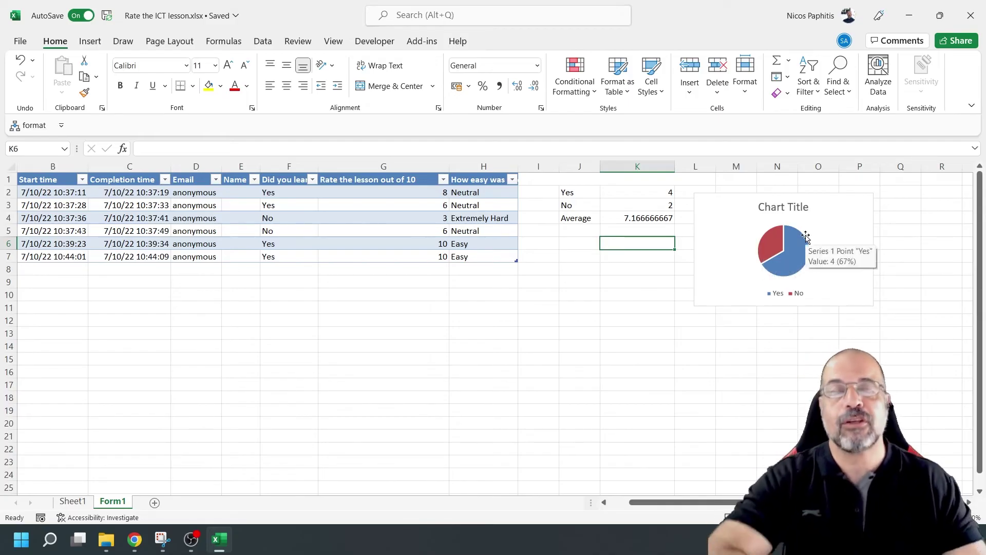
scroll(805, 235, down, 1)
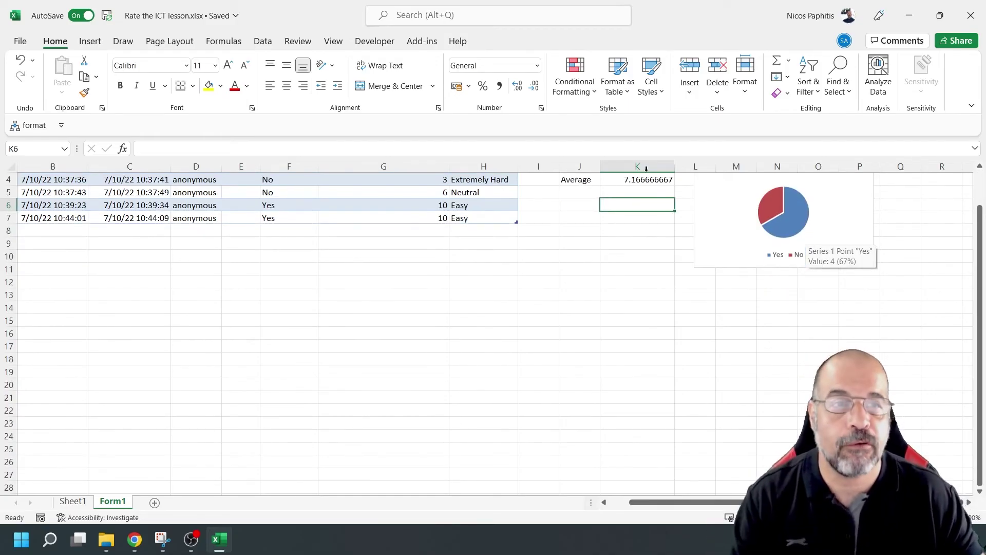
scroll(213, 350, up, 1)
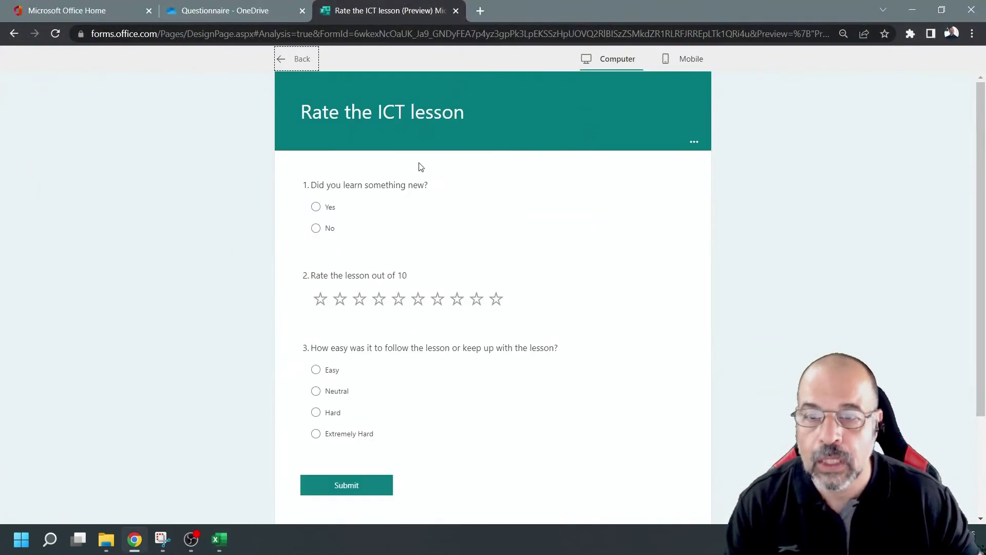
- Submit another test response in the browser form preview with Yes, a 10-star rating and Neutral
click(318, 208)
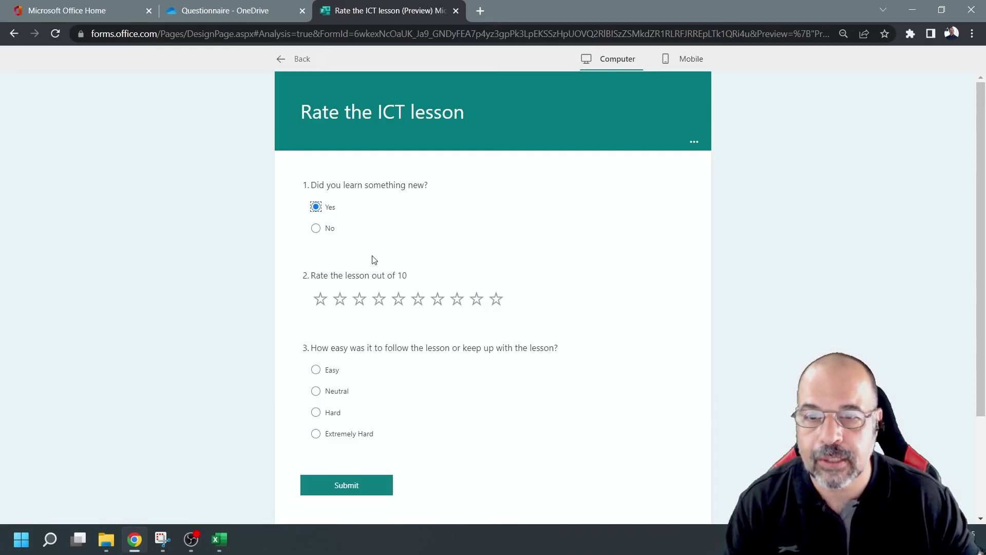
click(493, 300)
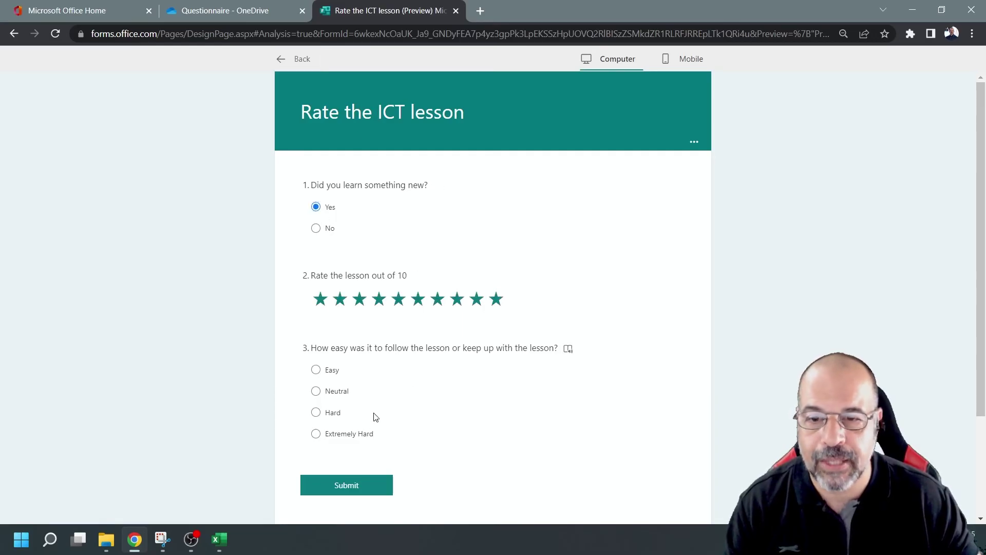
click(316, 391)
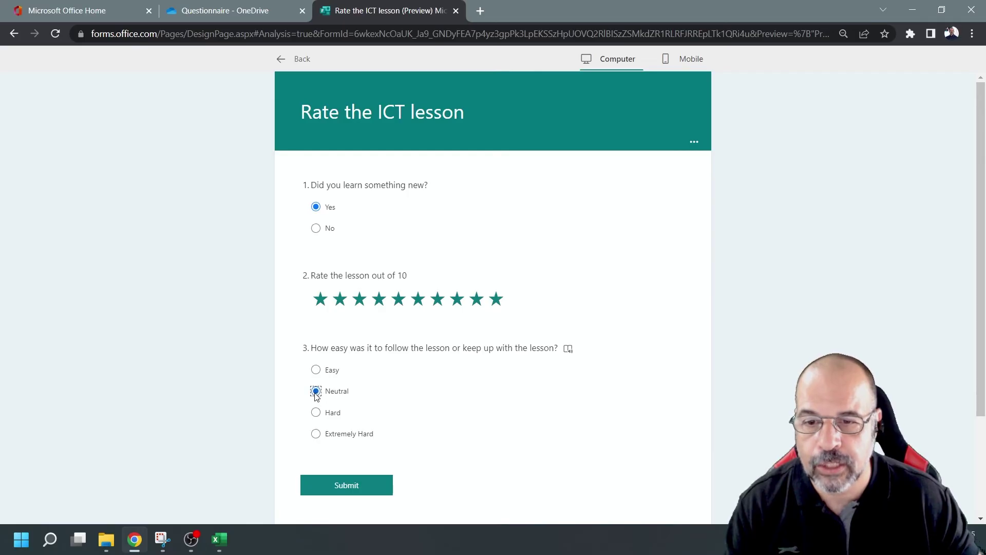
click(355, 486)
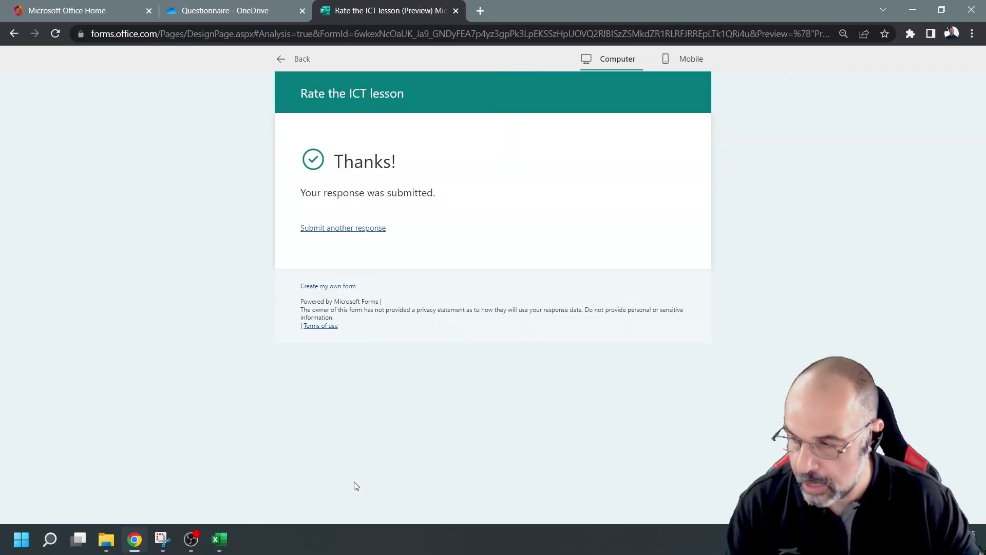
- Return to the Excel workbook, dismiss the blank comment on K6 and close the workbook
key(alt+Tab)
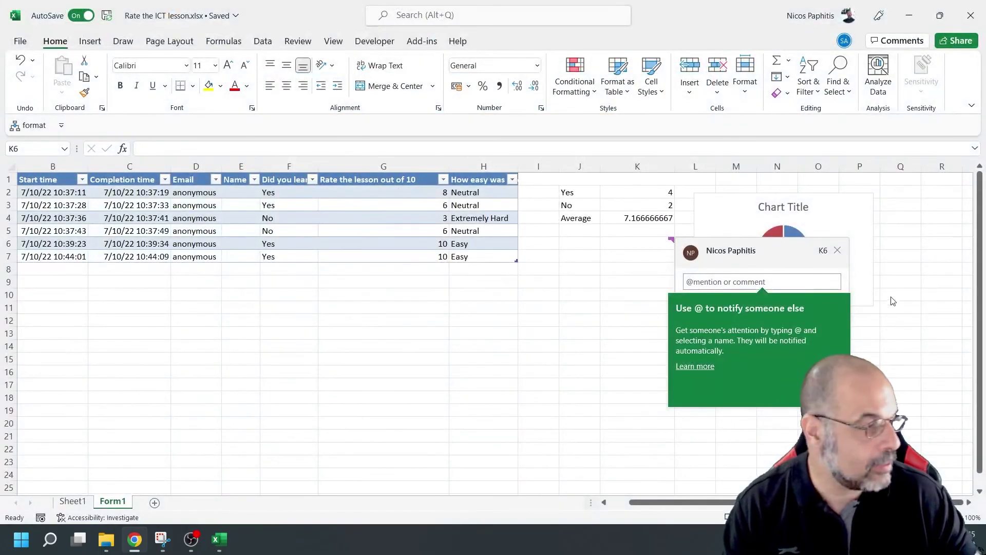
click(838, 250)
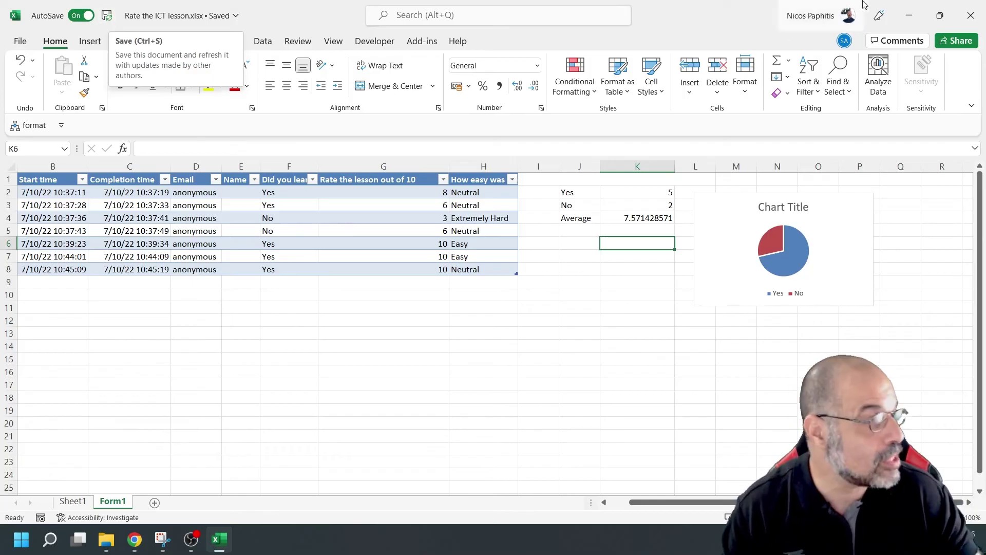
click(974, 15)
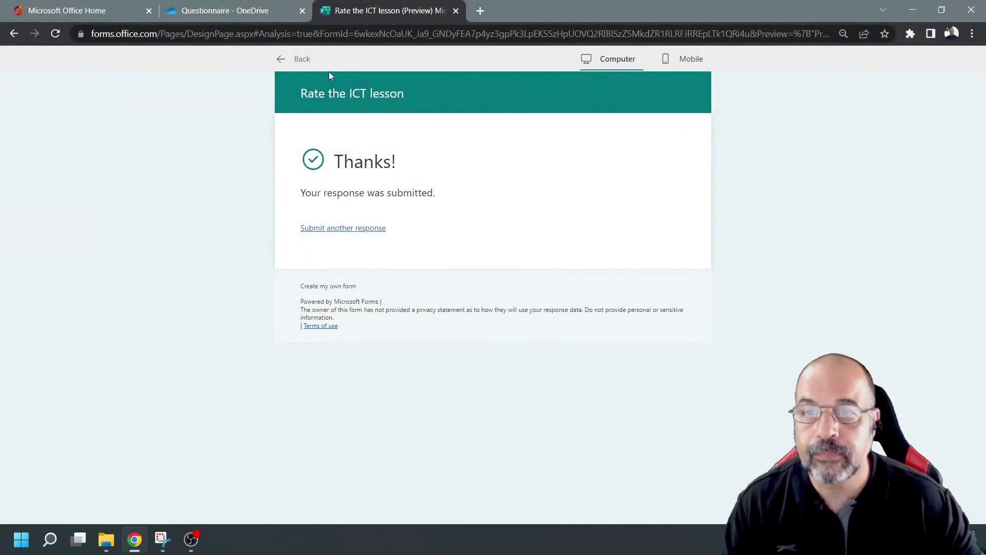
- Reopen the form preview and submit a fresh response with No, a 1-star rating and Extremely Hard
click(301, 60)
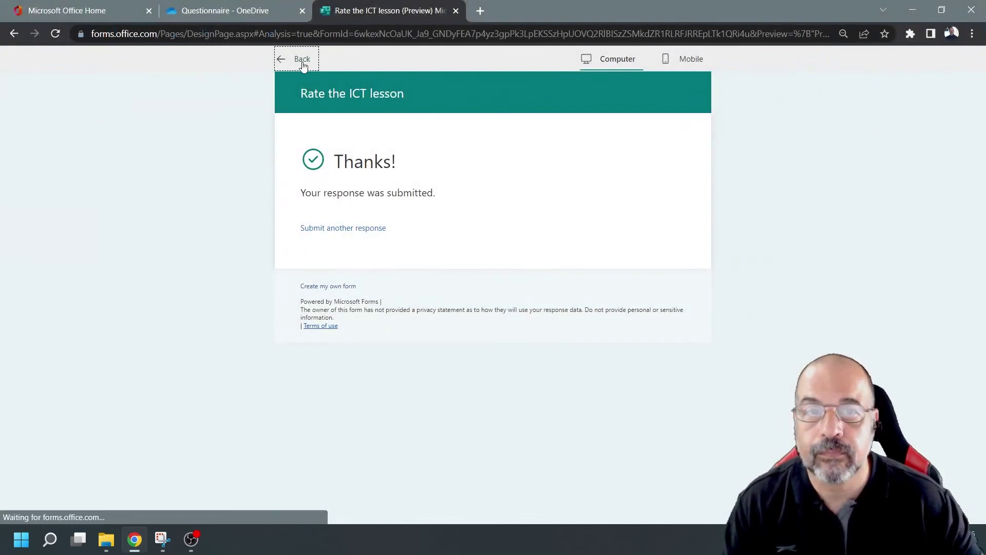
click(771, 83)
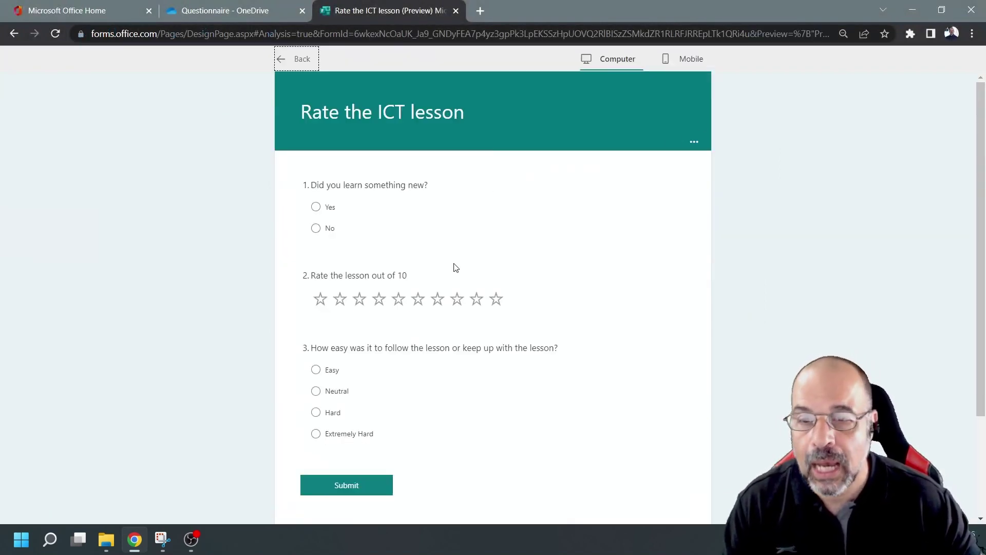
click(317, 165)
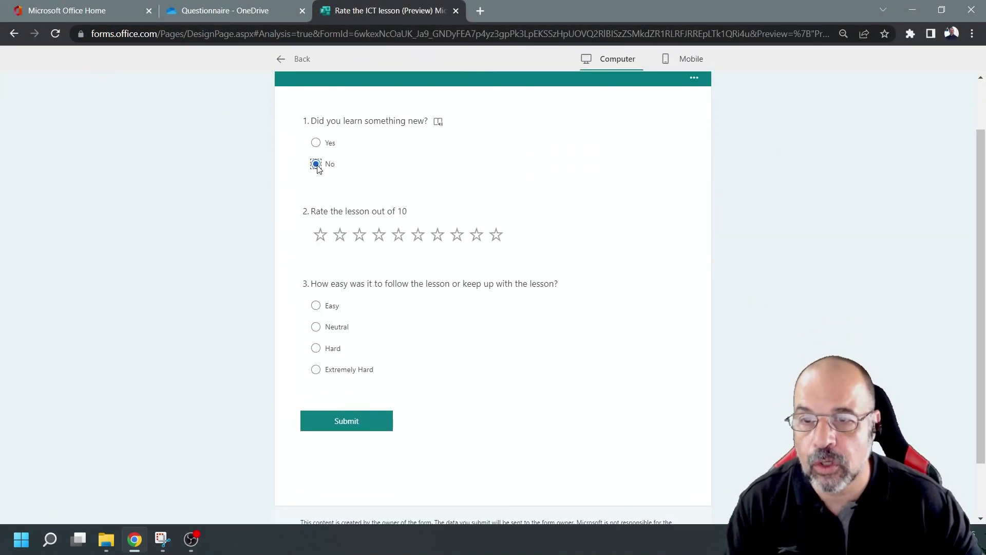
click(322, 235)
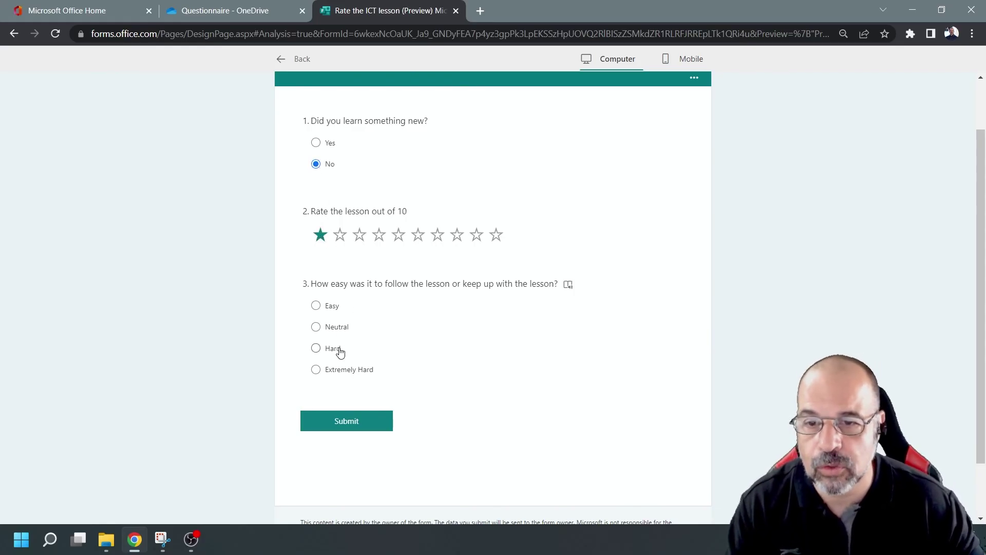
click(316, 369)
click(356, 420)
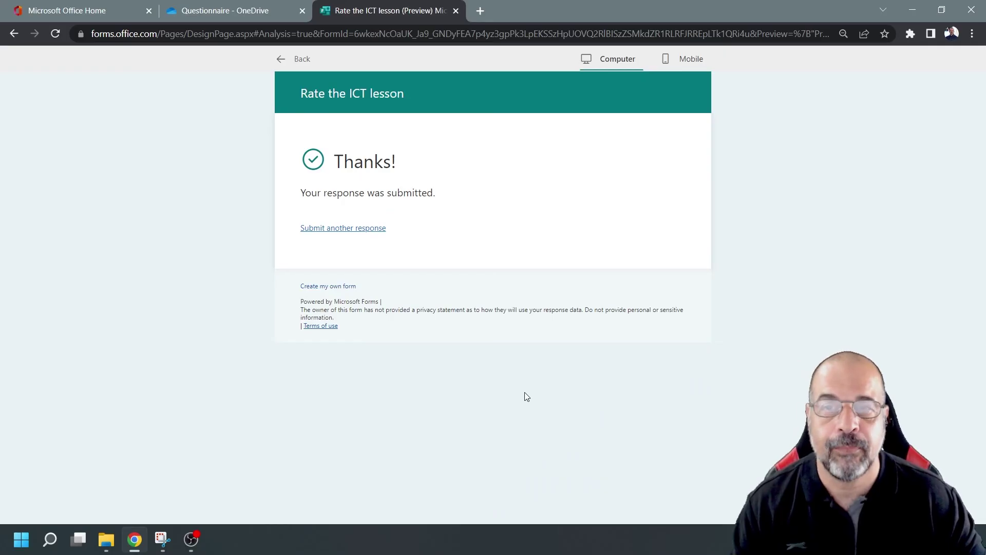
- Leave the preview and examine the form's response summary for all three questions, including the average lesson rating
click(302, 58)
scroll(519, 258, down, 1)
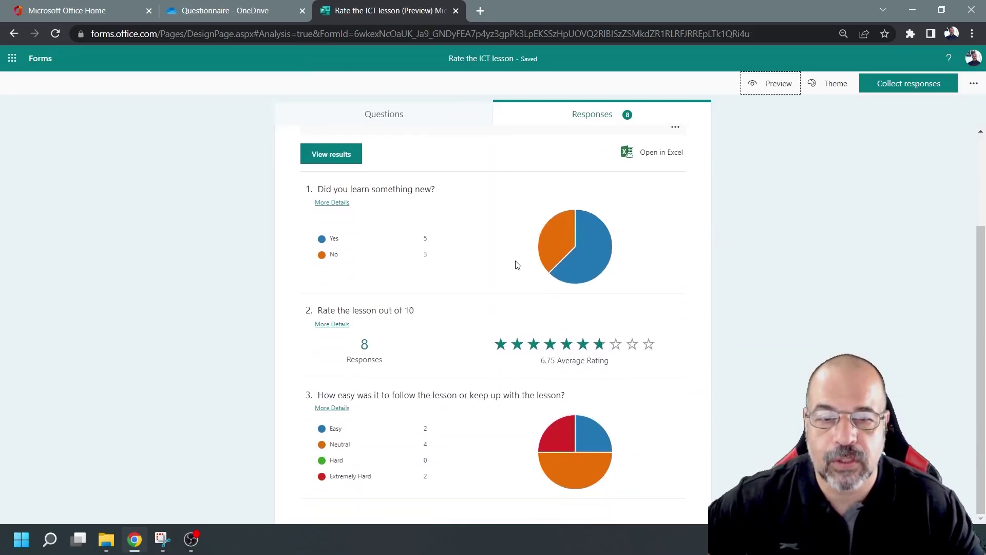
double_click(549, 361)
click(652, 369)
triple_click(619, 364)
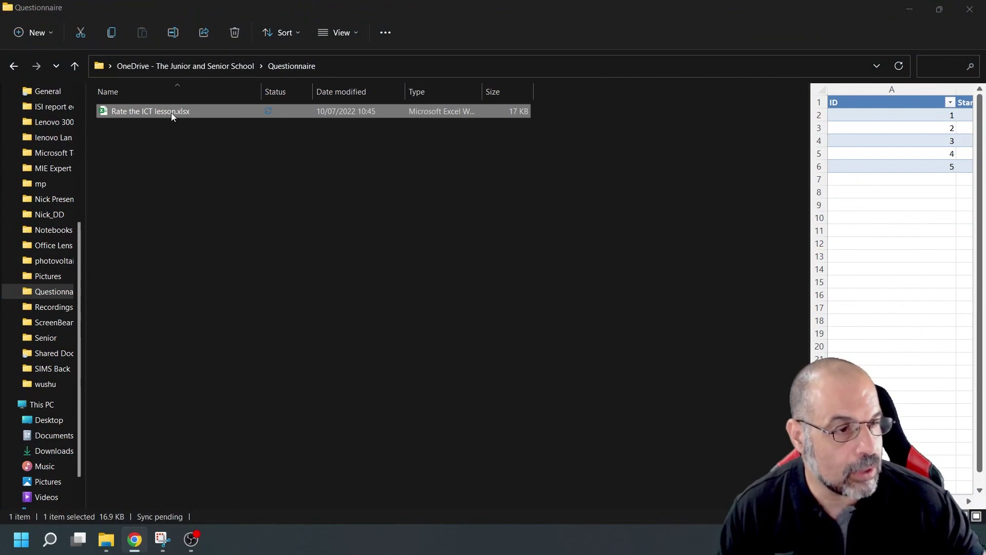
- Reopen Rate the ICT lesson.xlsx from the OneDrive Questionnaire folder and select row 9, holding the newest response
double_click(171, 113)
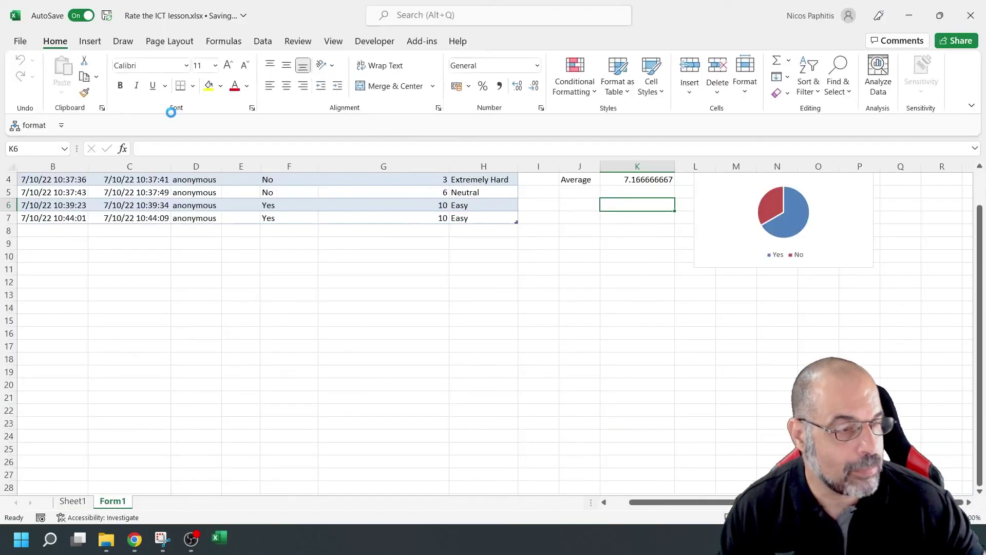
scroll(392, 230, up, 1)
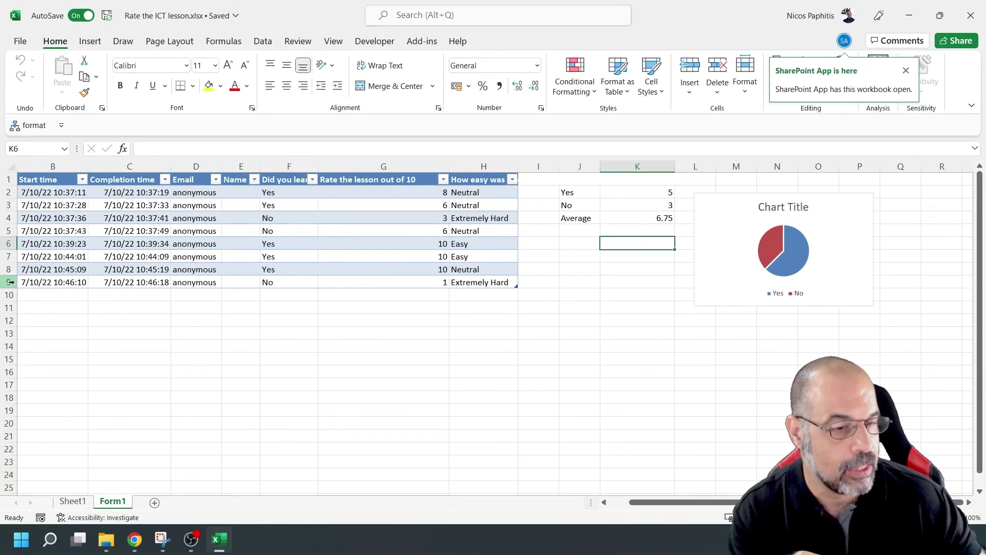
click(9, 282)
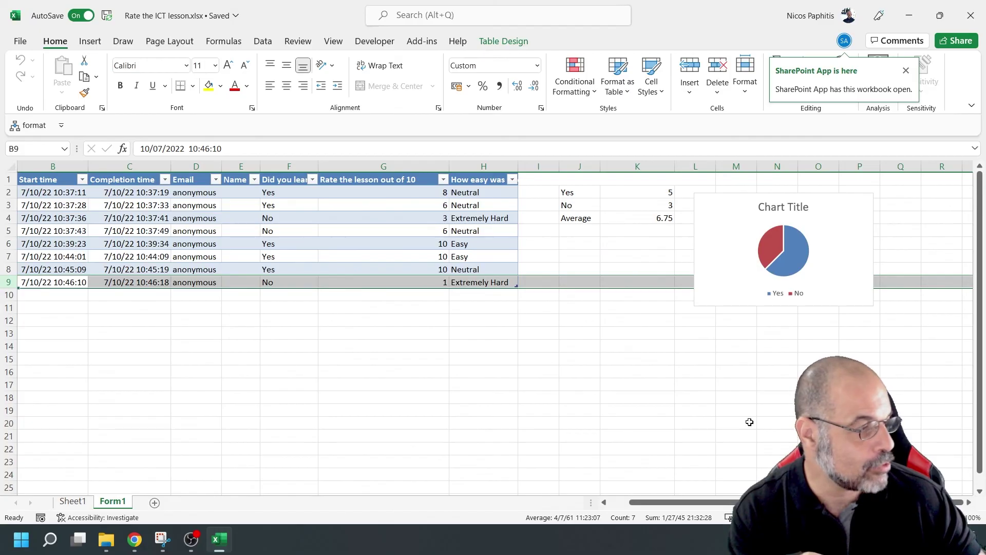